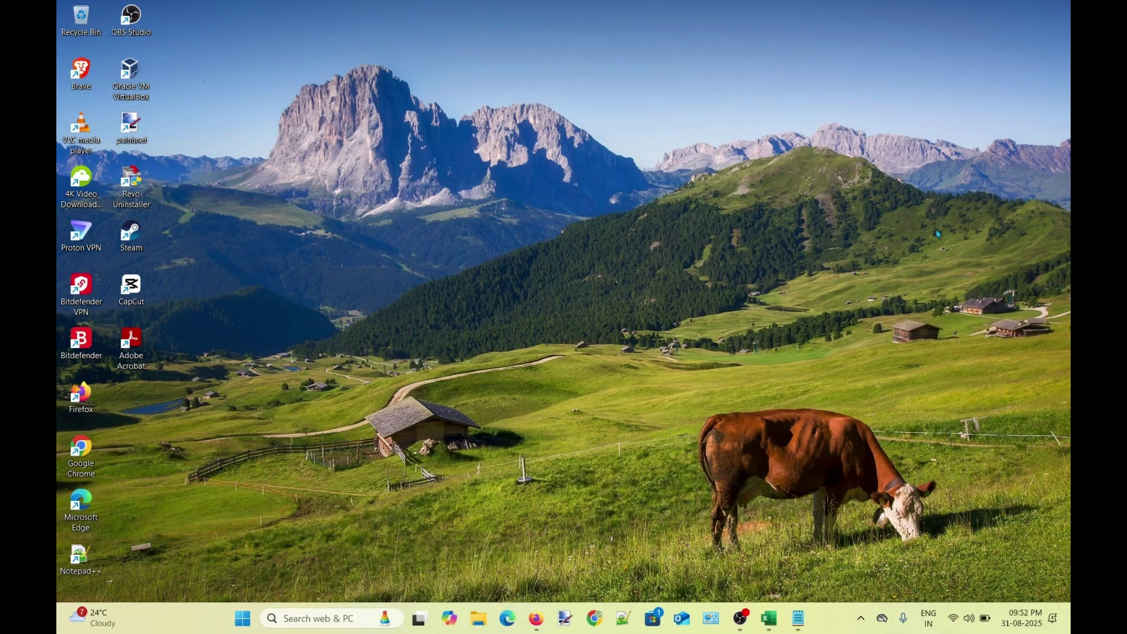
Search Windows for 'get help' to bring up the Get Help app
left_click(346, 618)
type("get help")
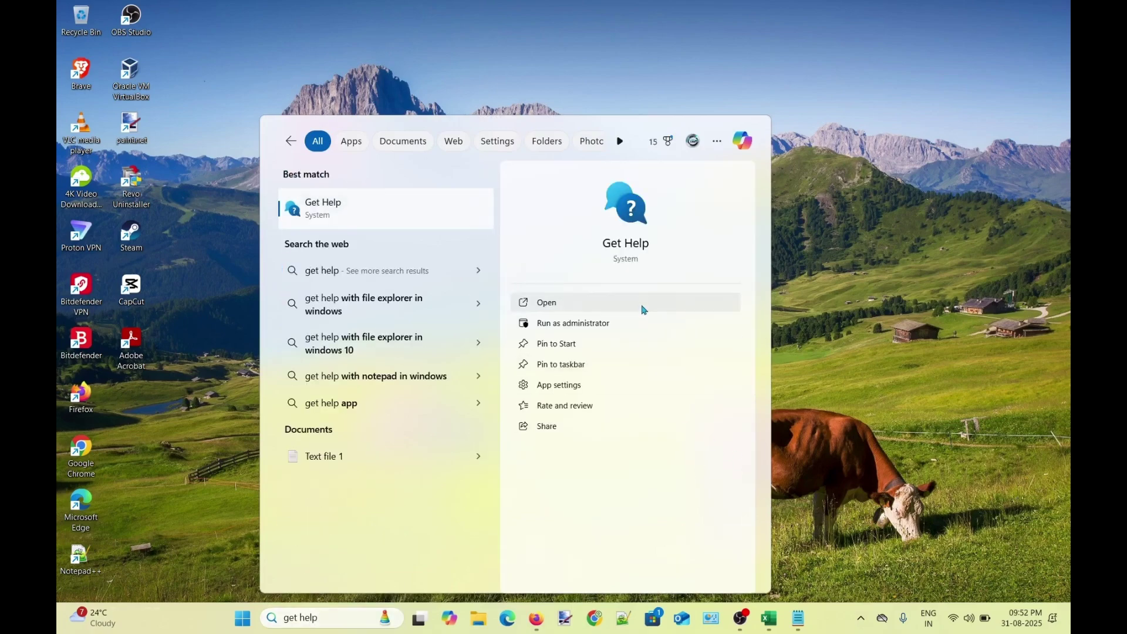
Launch Get Help and search it for 'recover microsoft account'
left_click(643, 308)
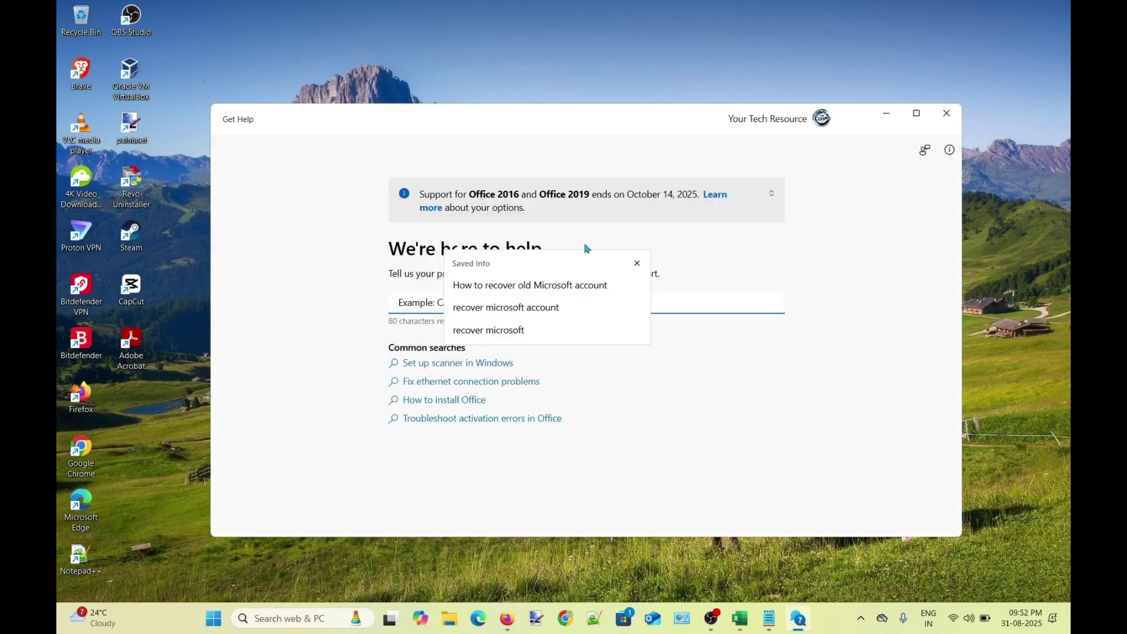
type("reco")
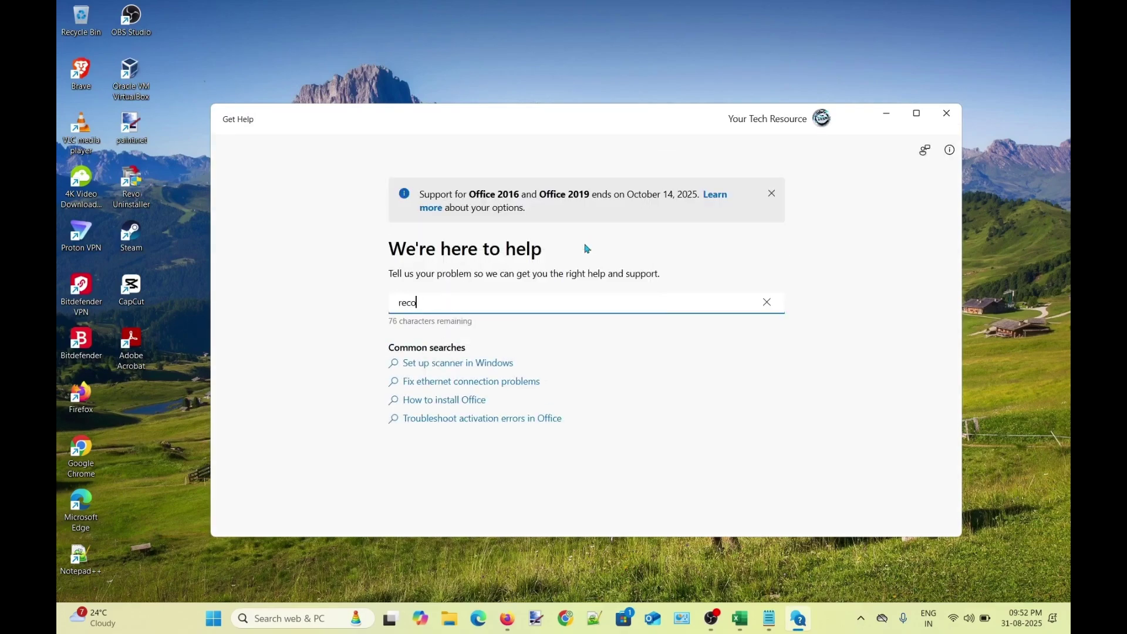
type("ver microsoft")
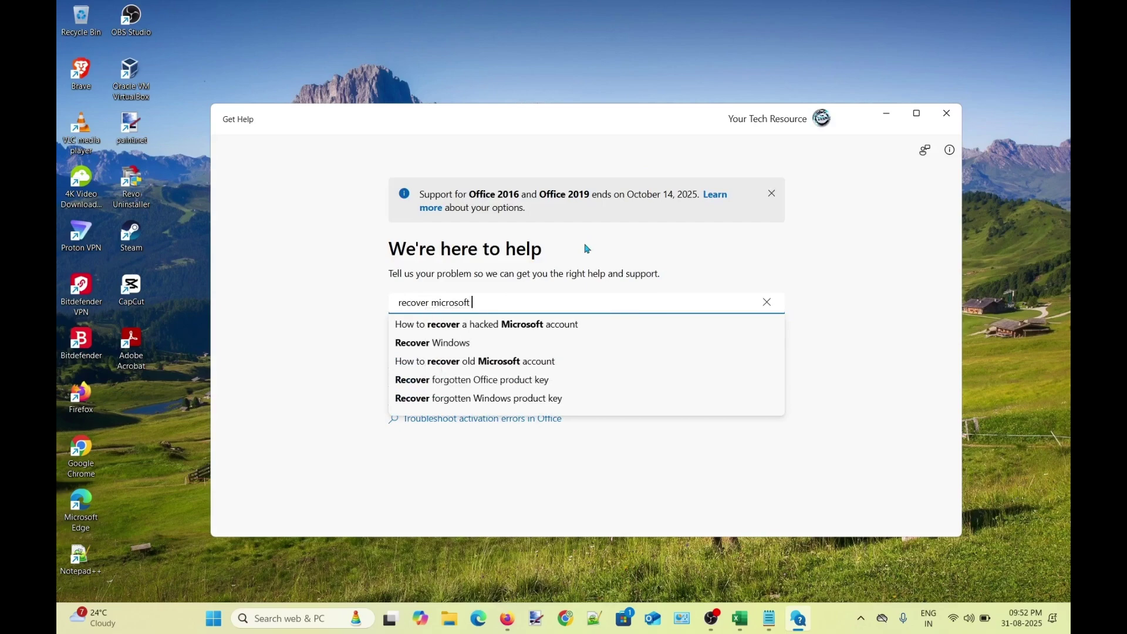
type(" account")
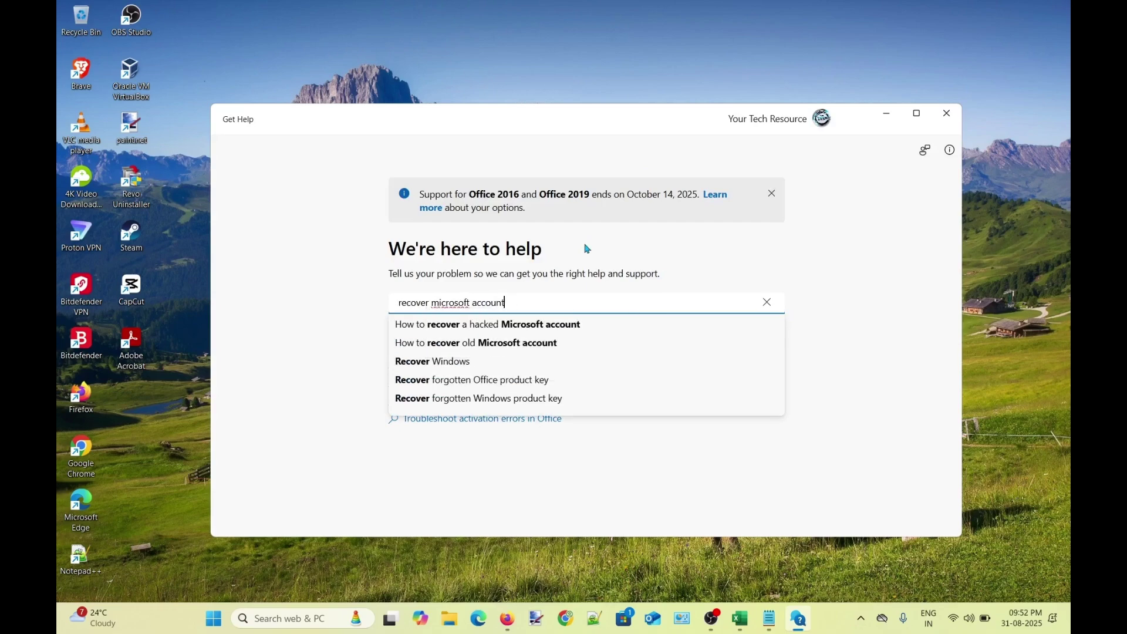
key("Return")
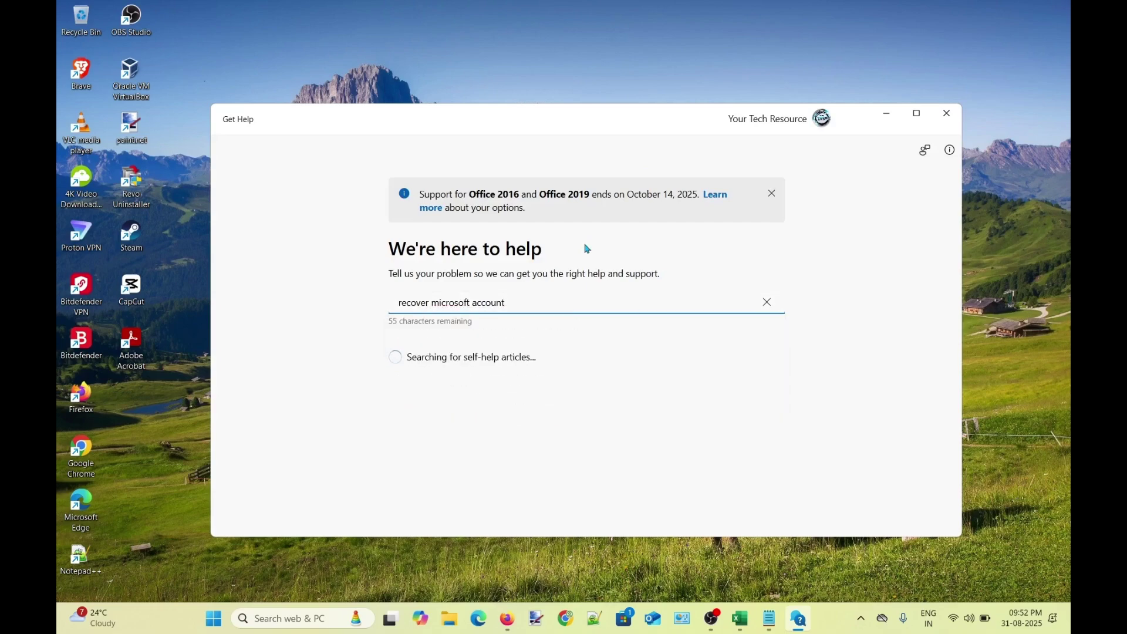
Read the recommendation to use the recovery form and continue to the next guidance step
scroll(496, 323, "down", 1)
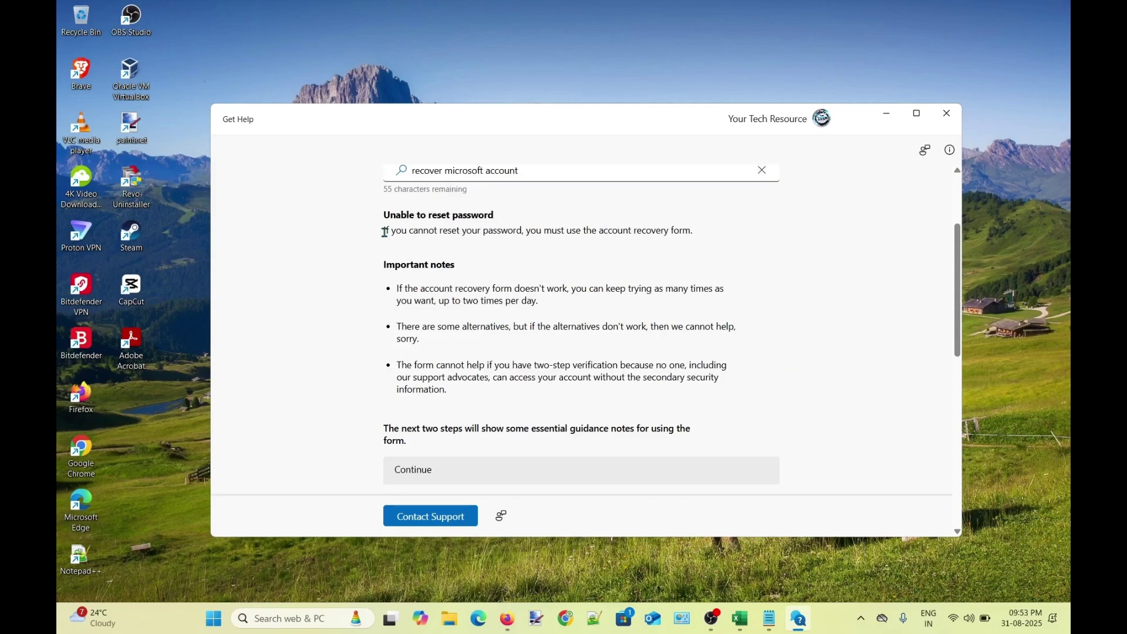
left_click_drag(385, 233, 698, 234)
left_click(804, 257)
scroll(804, 257, "down", 2)
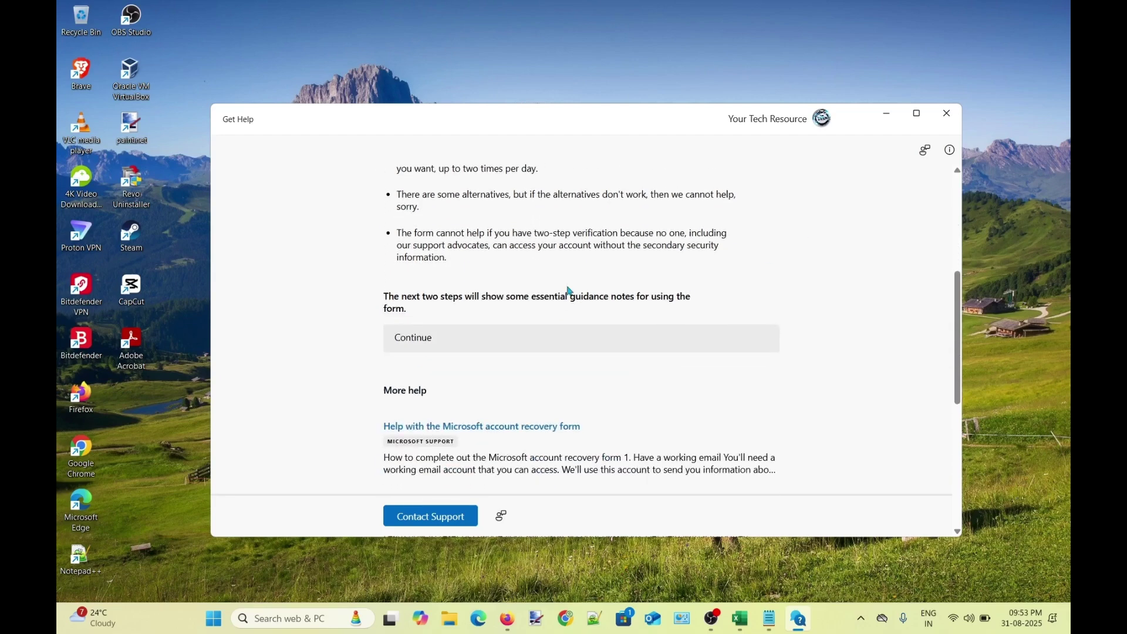
left_click(561, 343)
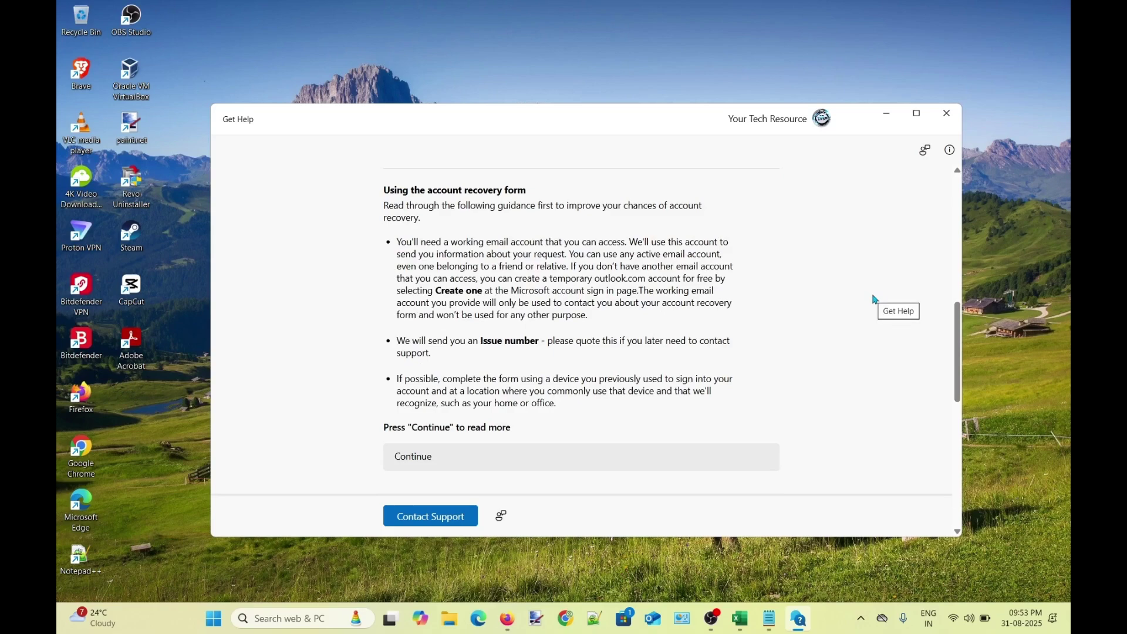
Review the working email account requirement and continue past that step
left_click_drag(422, 243, 657, 243)
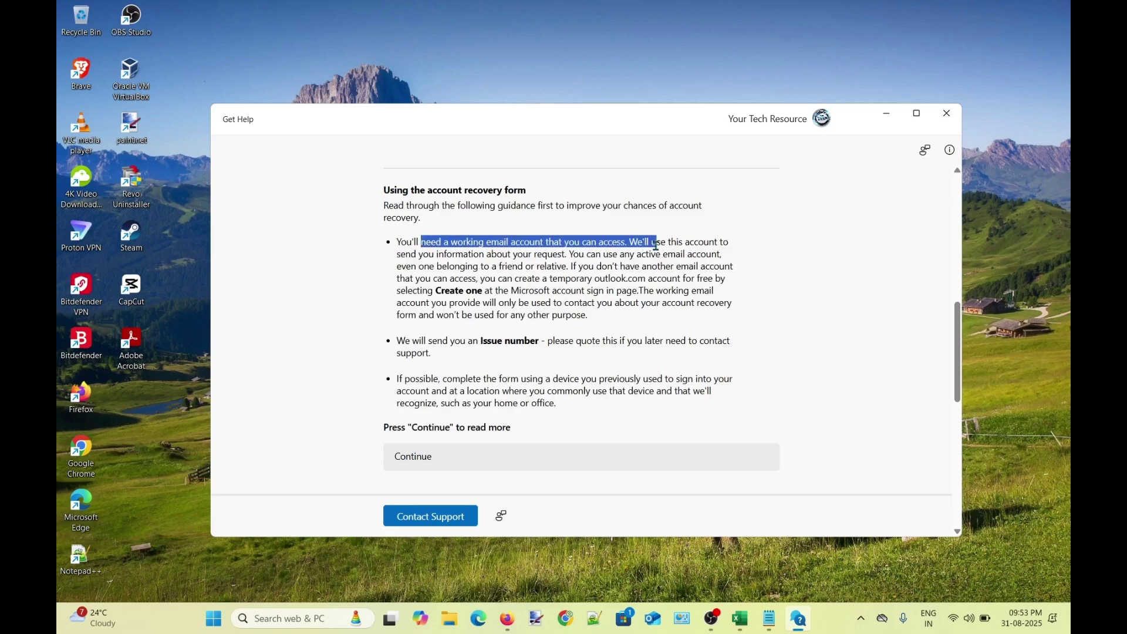
left_click(763, 287)
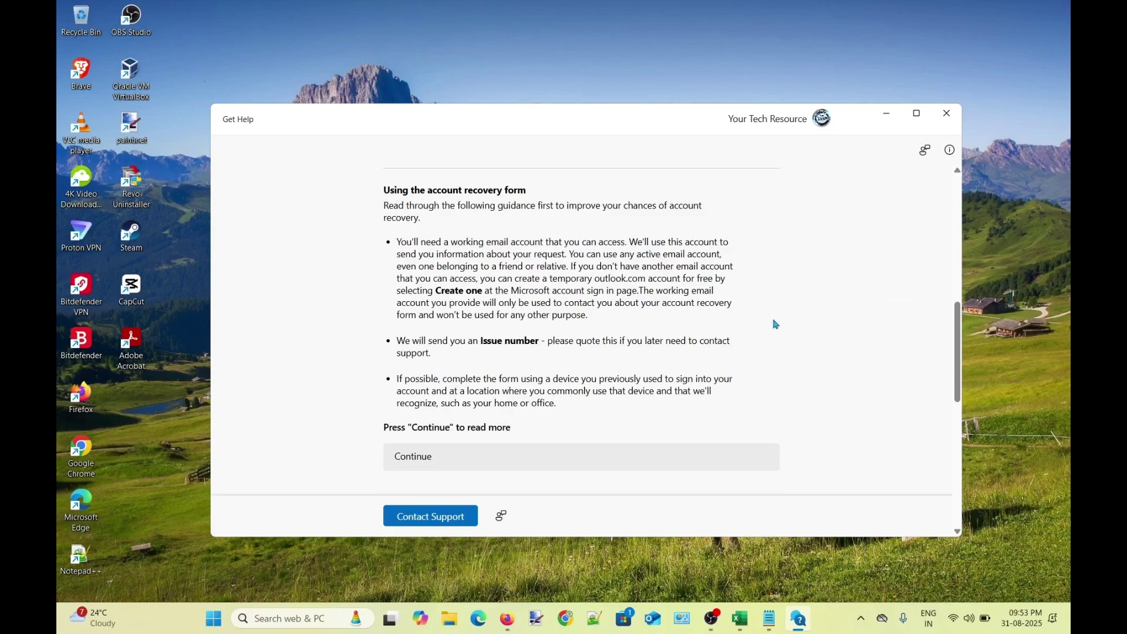
scroll(776, 322, "down", 1)
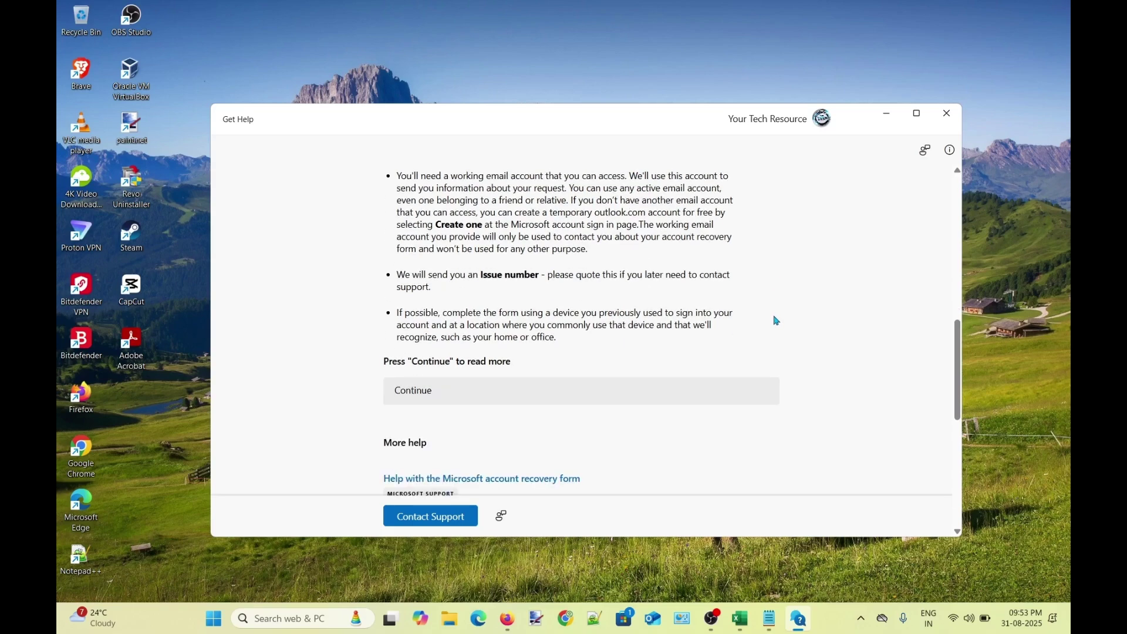
left_click(521, 395)
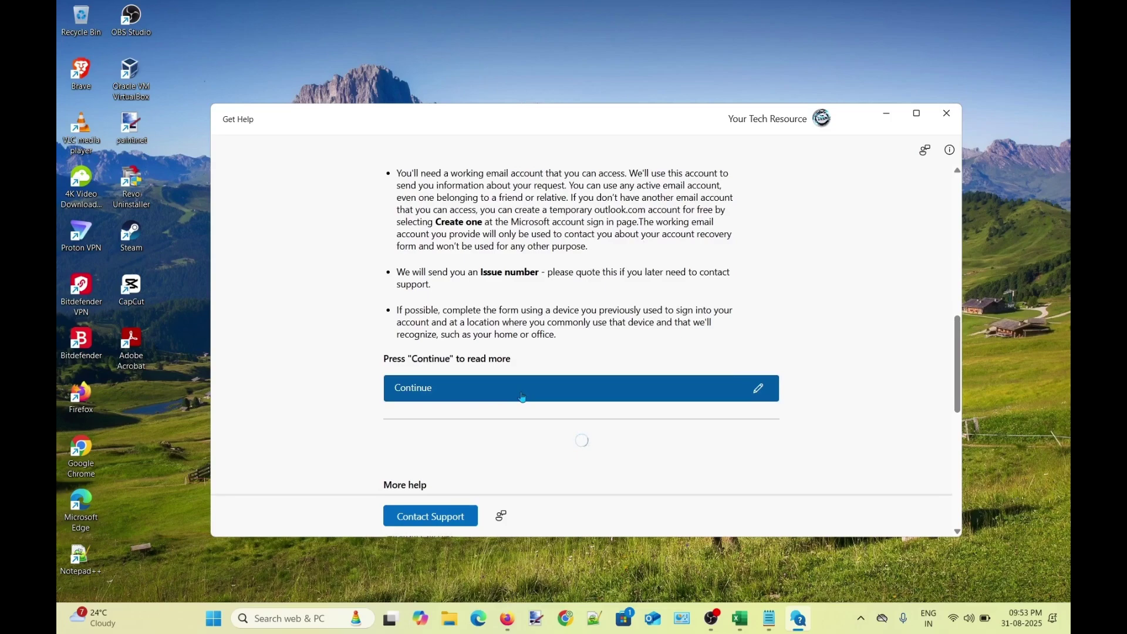
Read how to access the form and proceed to the account recovery instructions
scroll(820, 337, "down", 2)
scroll(819, 336, "down", 1)
scroll(820, 336, "down", 2)
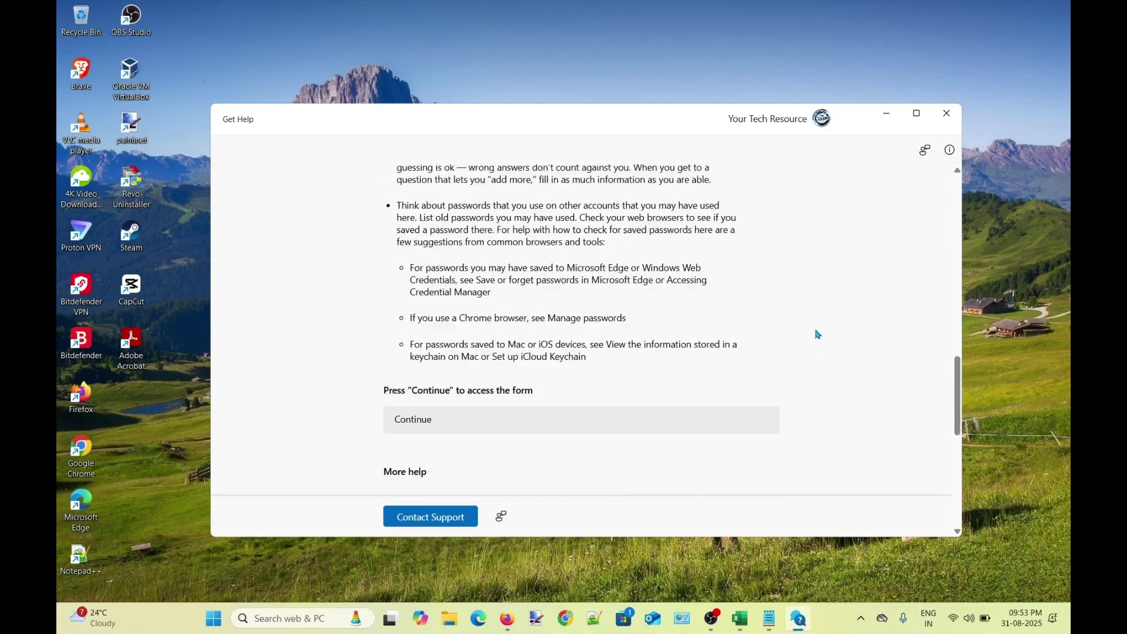
left_click_drag(387, 380, 581, 372)
left_click(576, 394)
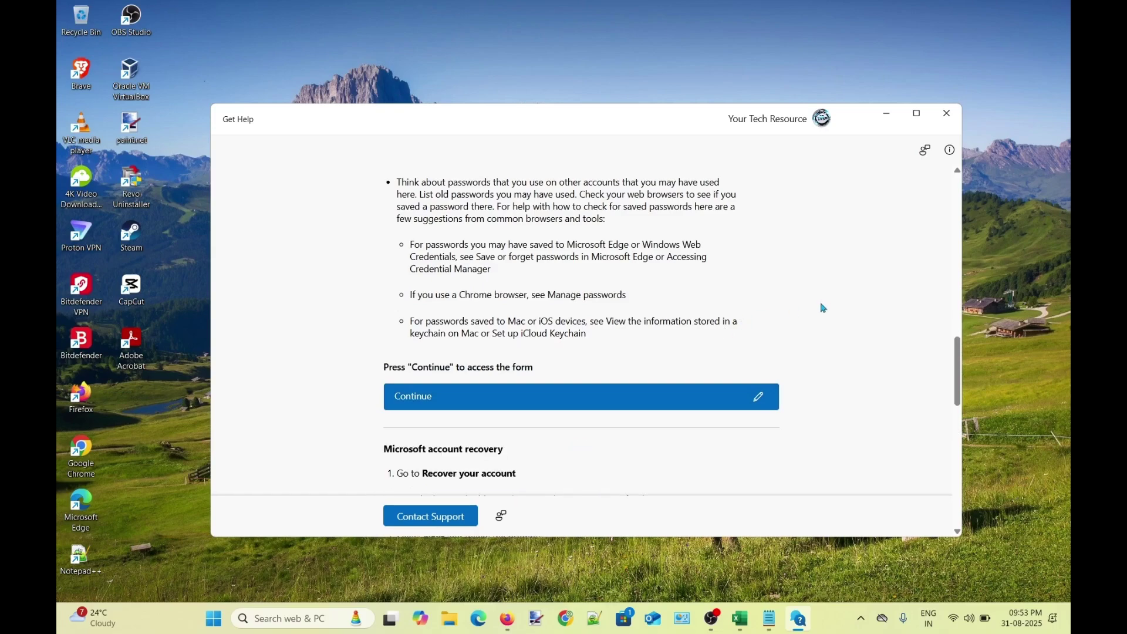
scroll(823, 308, "down", 3)
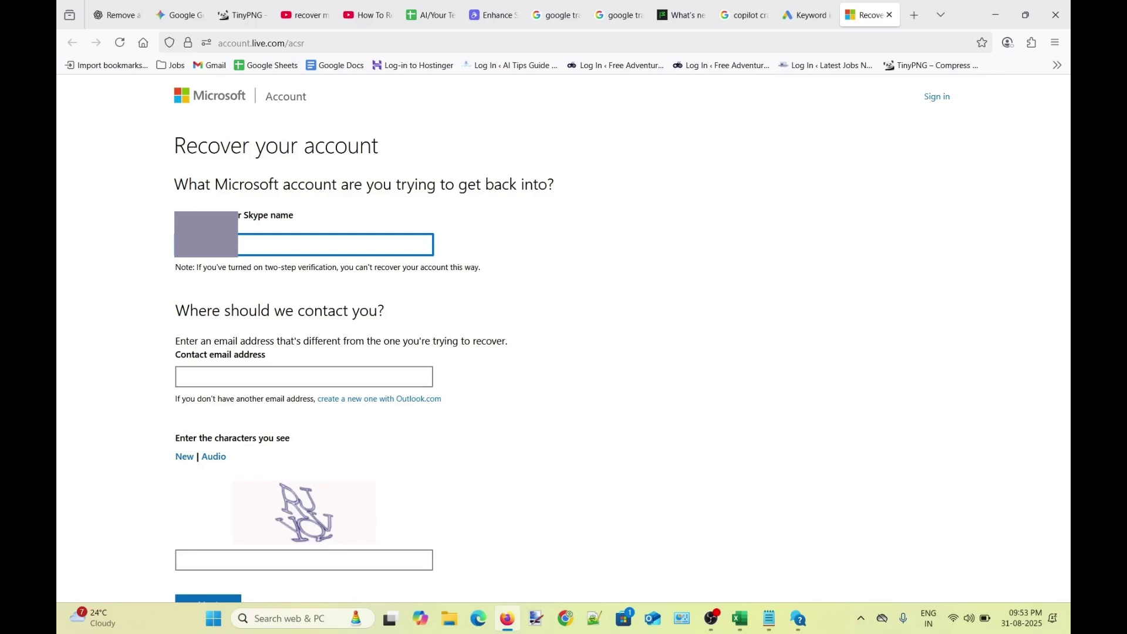
Enter the outlook.com account and a Gmail contact address in the recovery form
type("outlook")
type(".com")
left_click(269, 378)
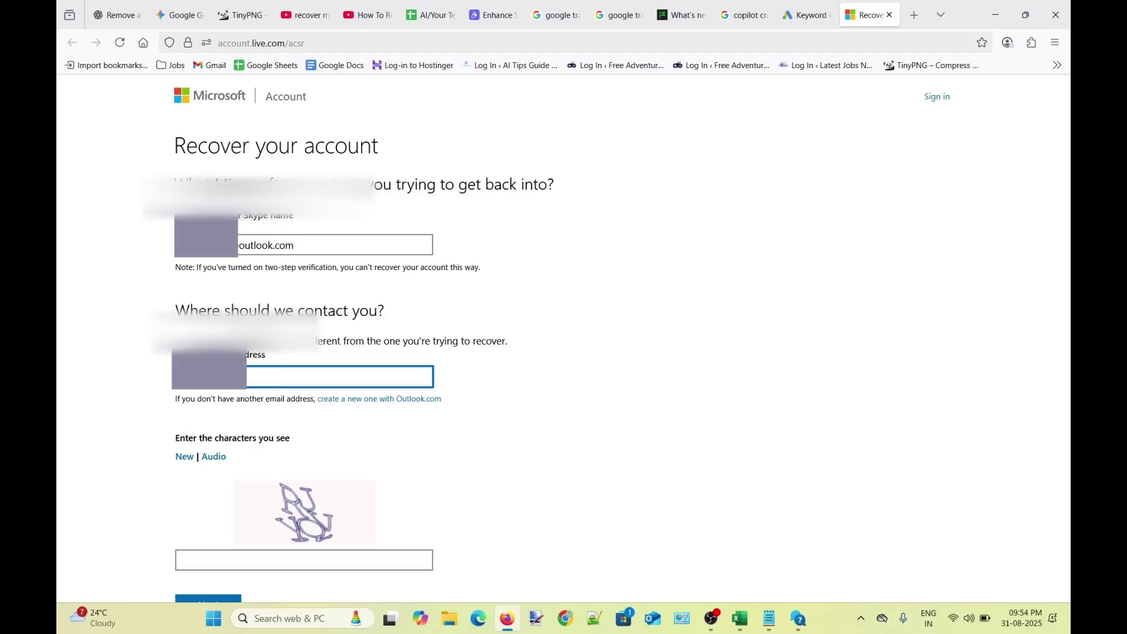
type("@")
type("gmail.co")
type("m")
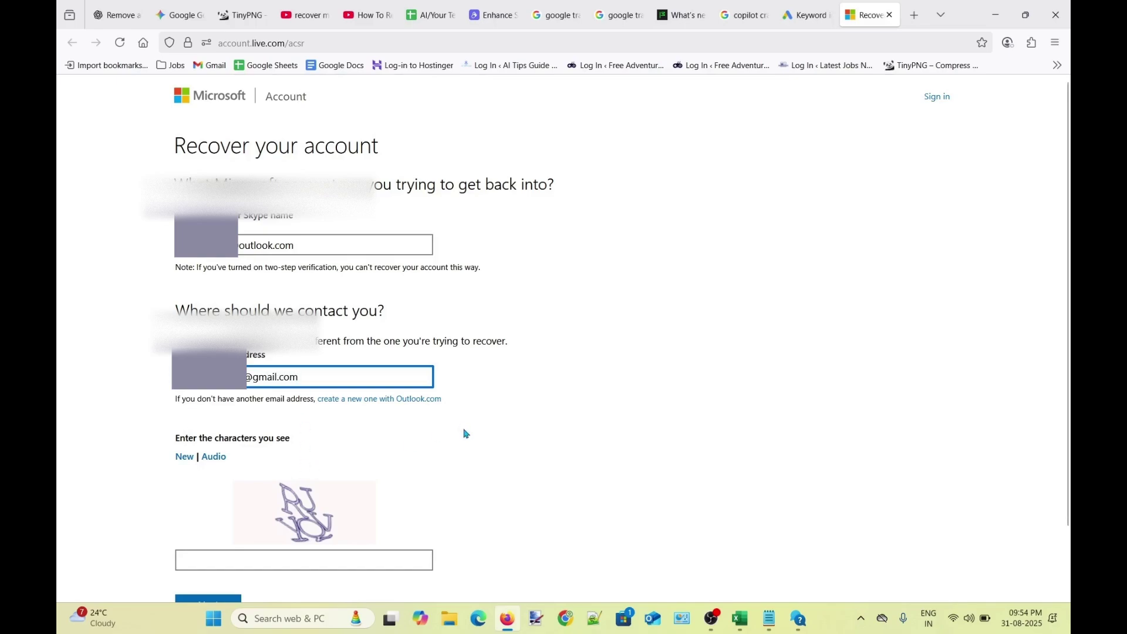
Get a fresh captcha, enter DRDRWPS, and submit the form
left_click(291, 565)
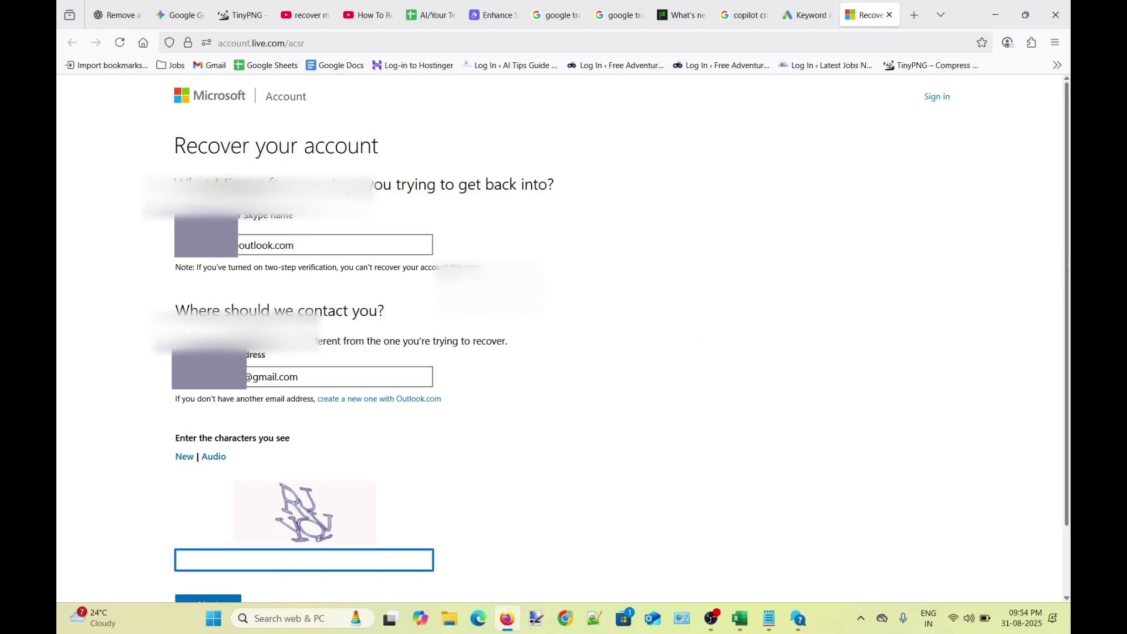
scroll(302, 393, "down", 1)
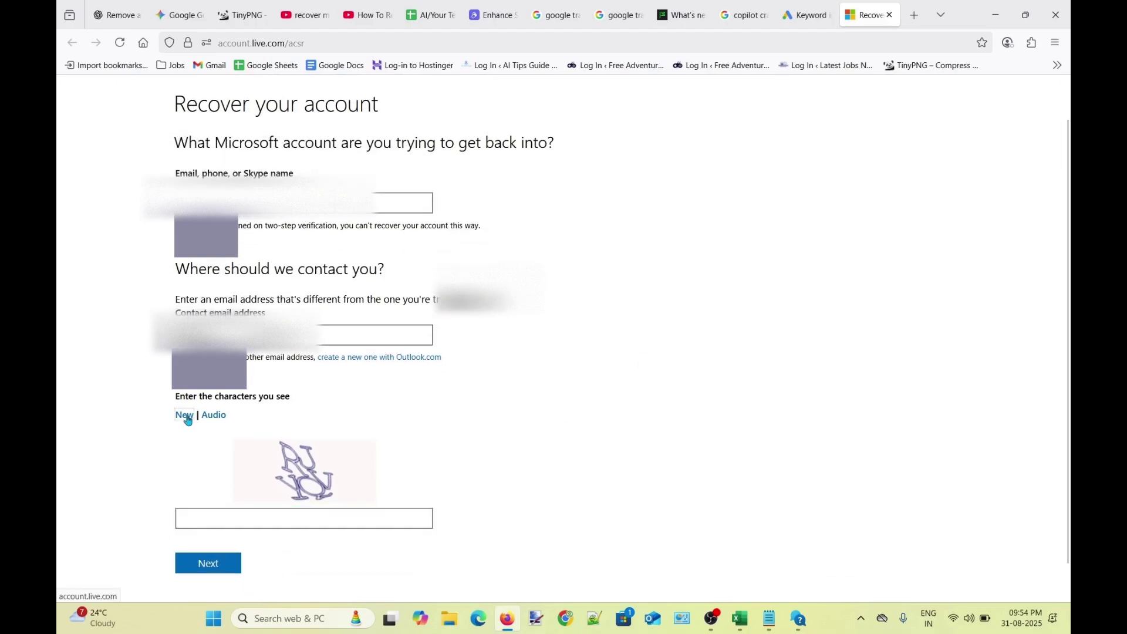
left_click(187, 446)
type("DRDRWPS")
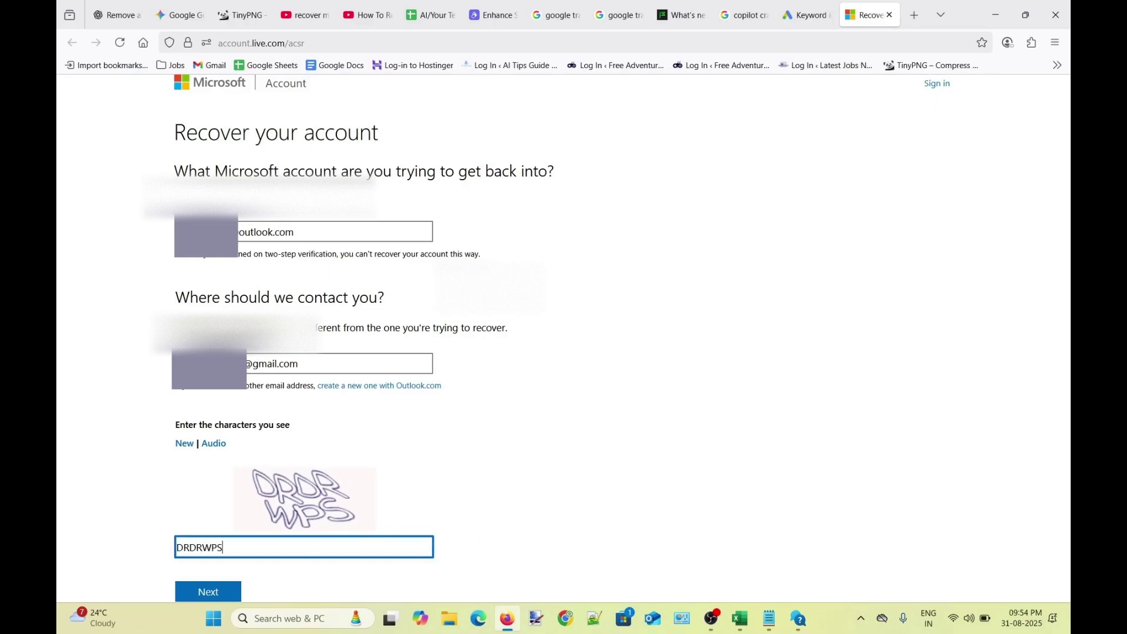
key("Return")
left_click(393, 352)
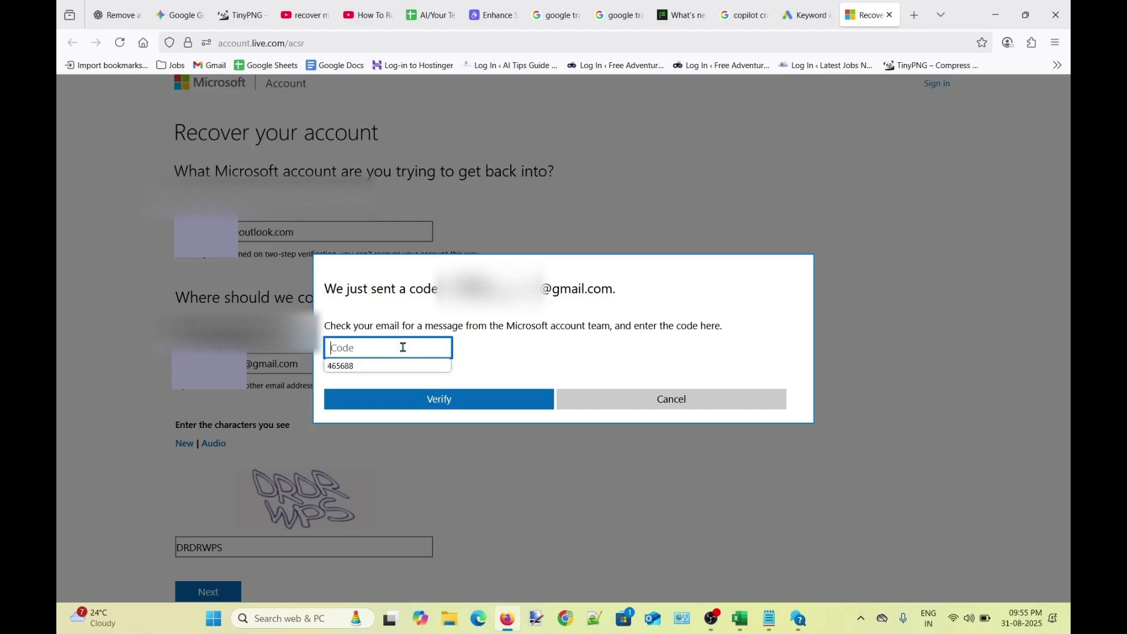
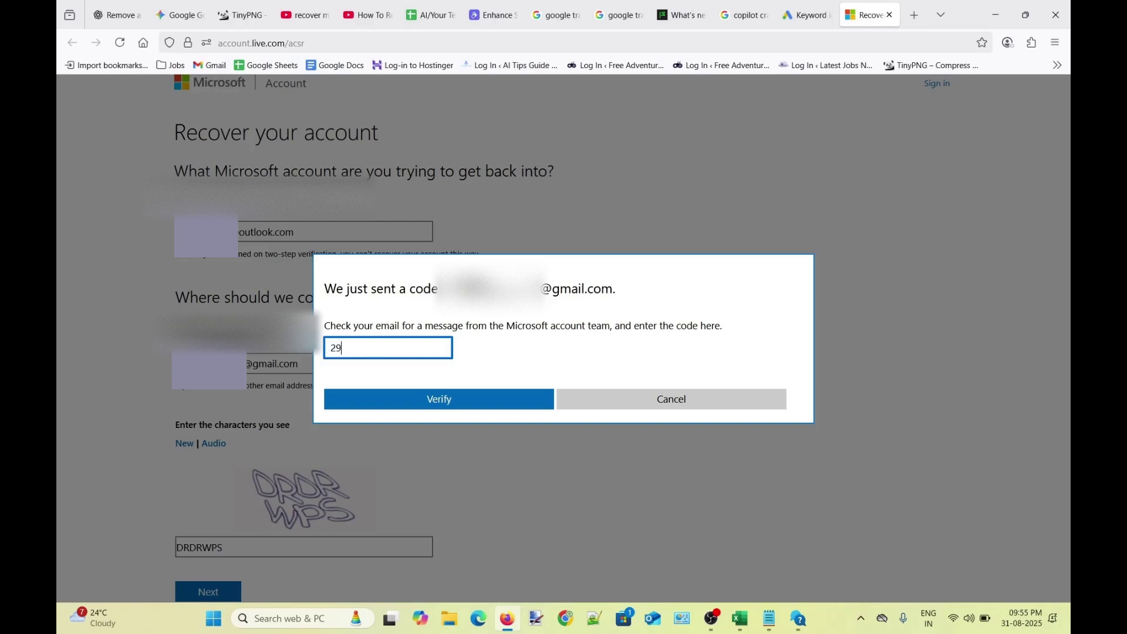
left_click(437, 403)
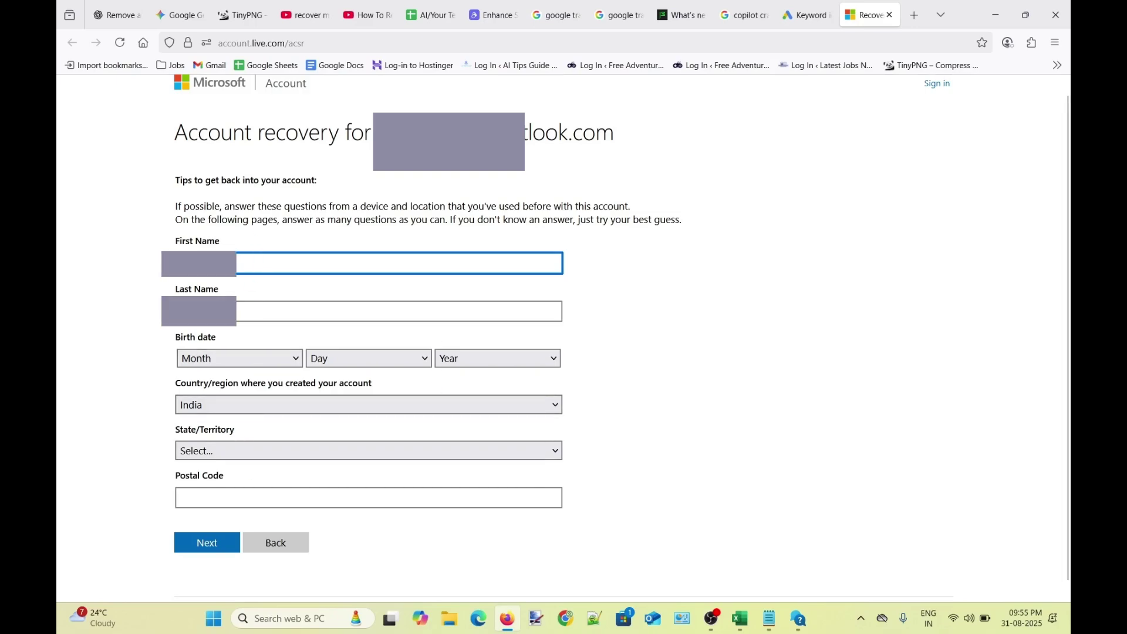
Enter the last name and set the birth date to April 18, 1990
key("Tab")
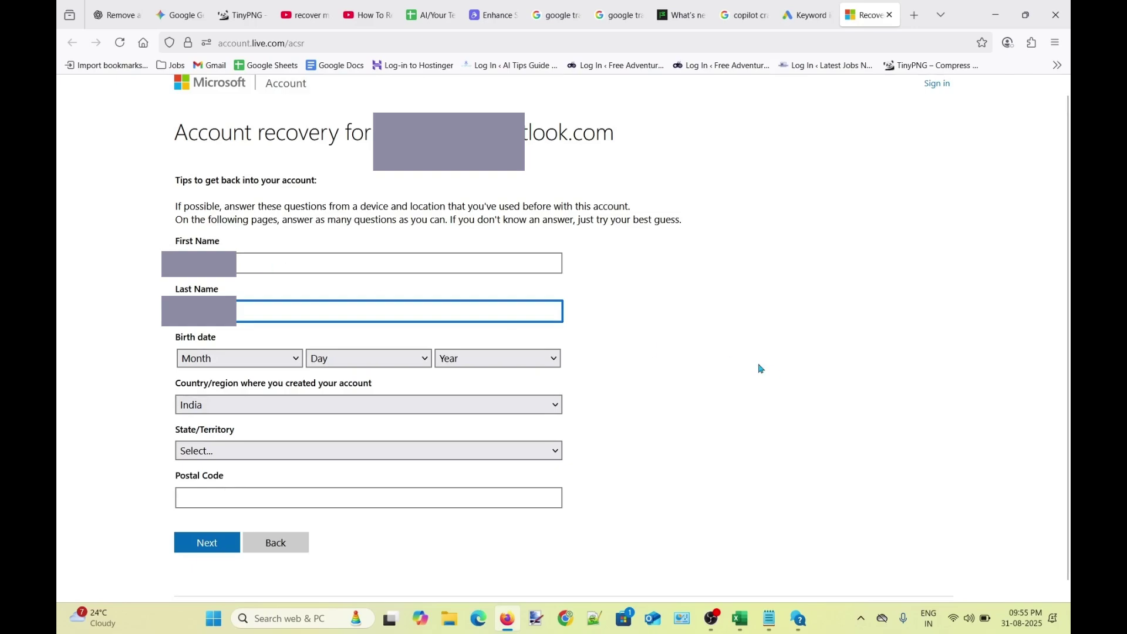
left_click(241, 360)
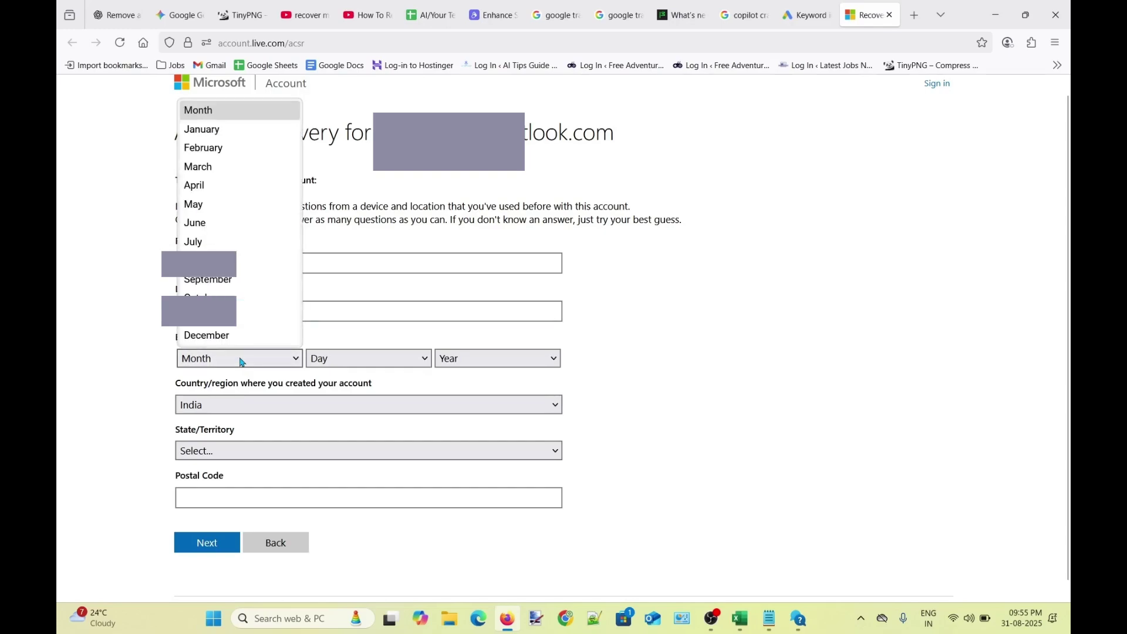
left_click(246, 184)
left_click(352, 355)
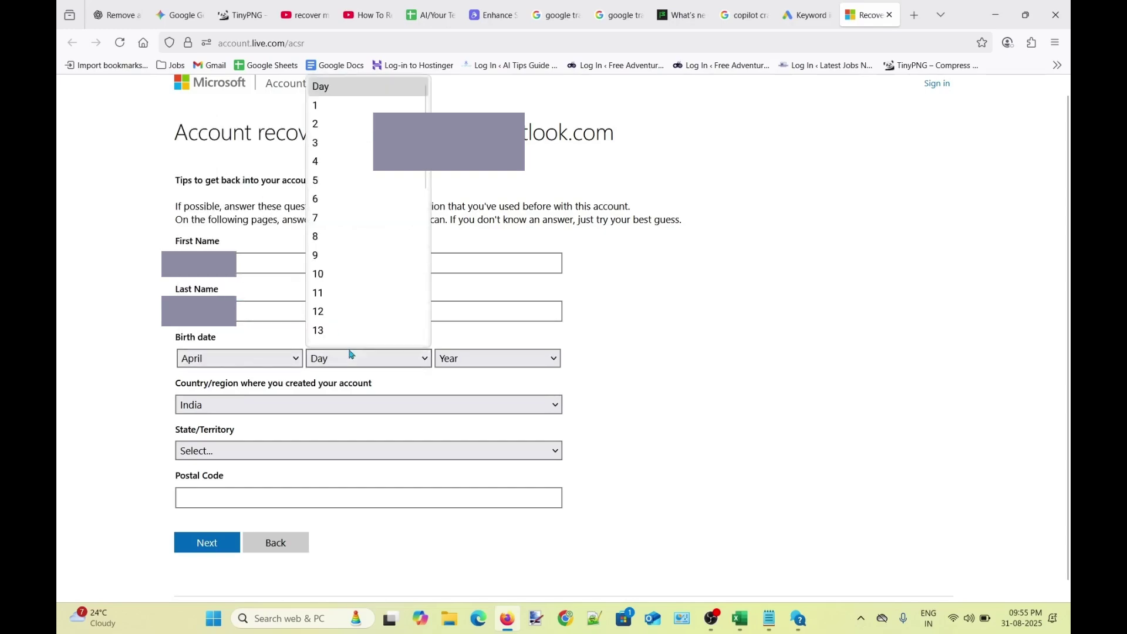
left_click_drag(426, 179, 426, 235)
left_click(364, 277)
left_click(478, 359)
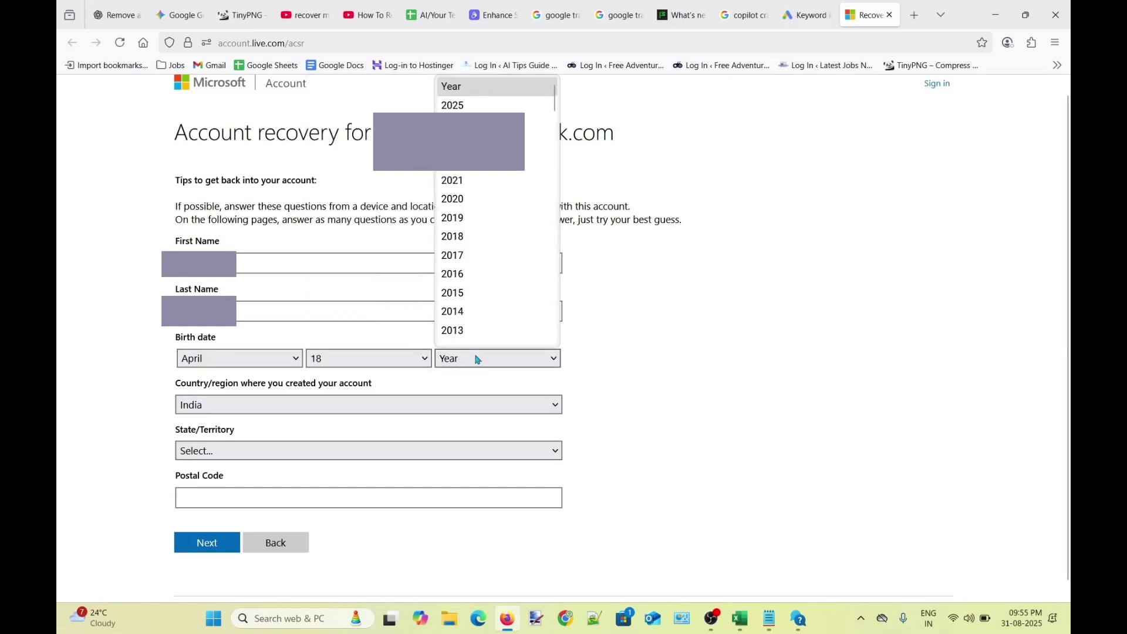
scroll(510, 246, "down", 1)
scroll(487, 256, "down", 6)
scroll(488, 262, "down", 6)
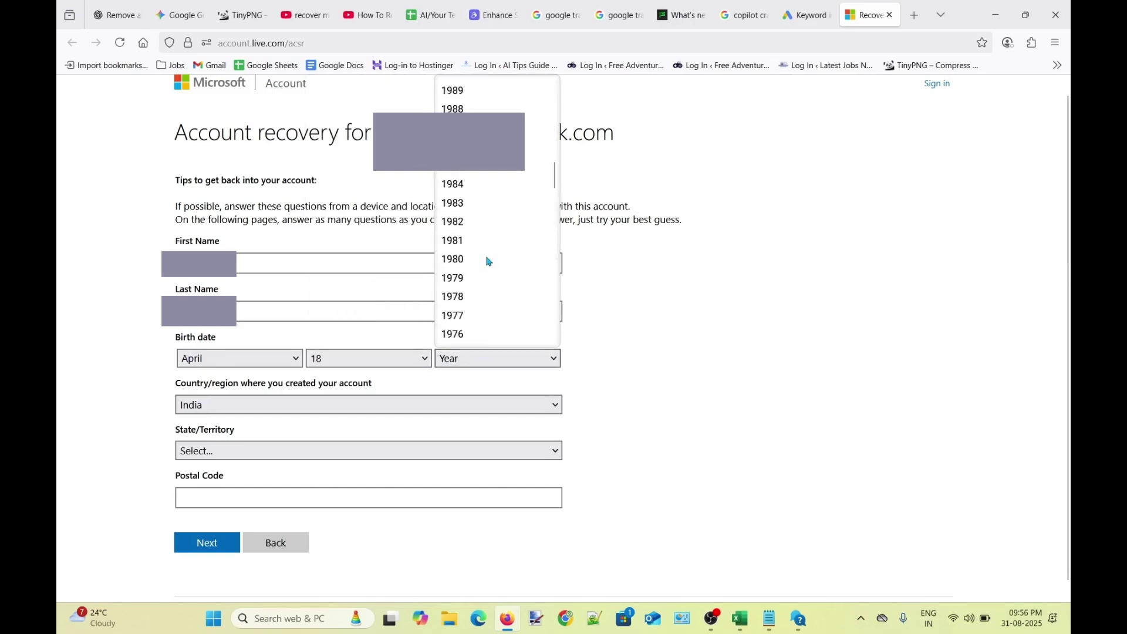
scroll(488, 262, "up", 2)
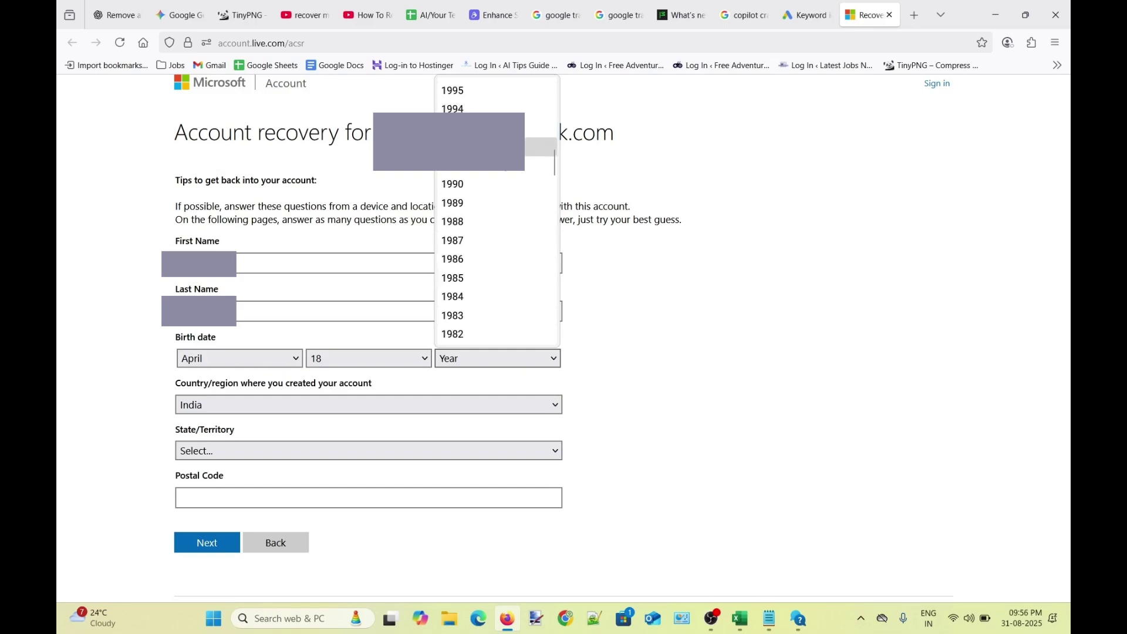
left_click(498, 184)
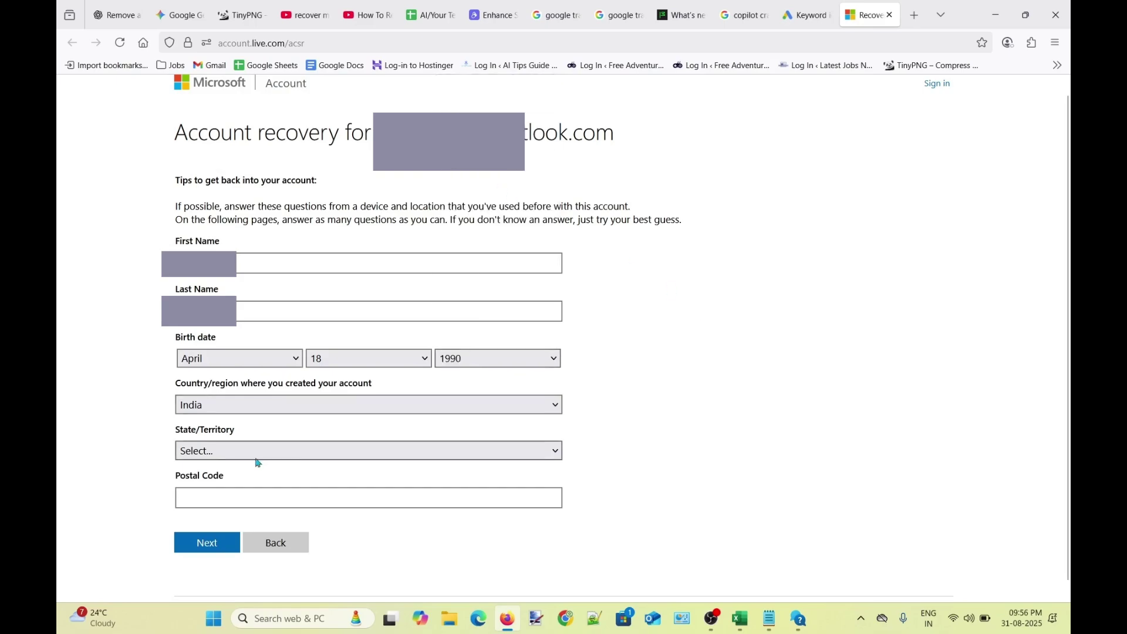
Set the country to India and submit the personal details page
left_click(237, 458)
left_click(237, 458)
left_click(287, 498)
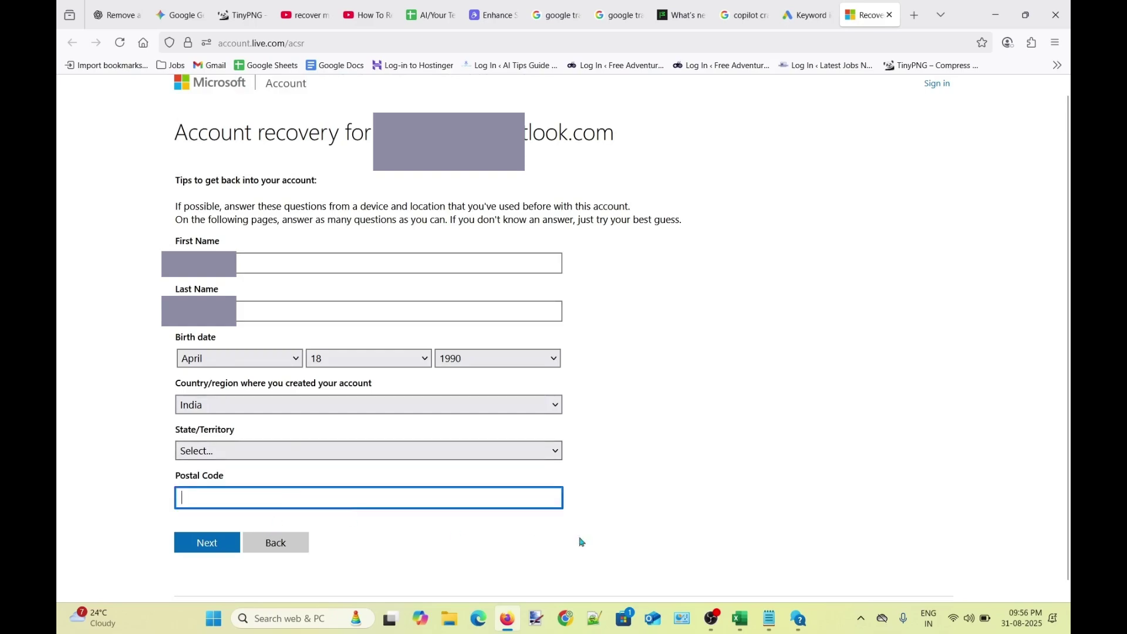
left_click(677, 527)
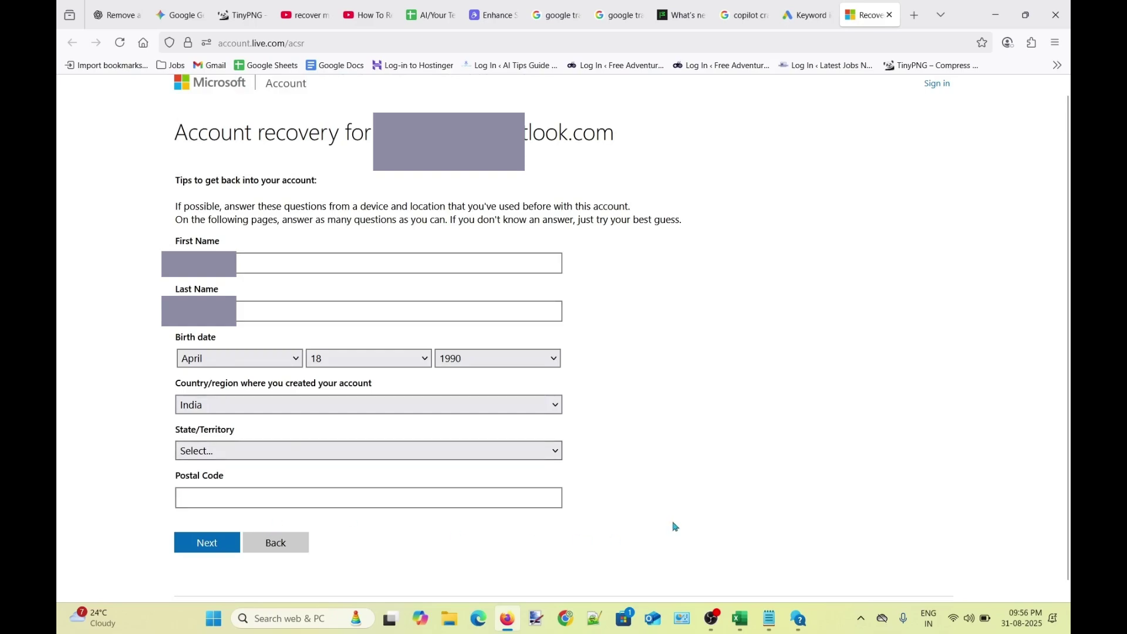
left_click(210, 543)
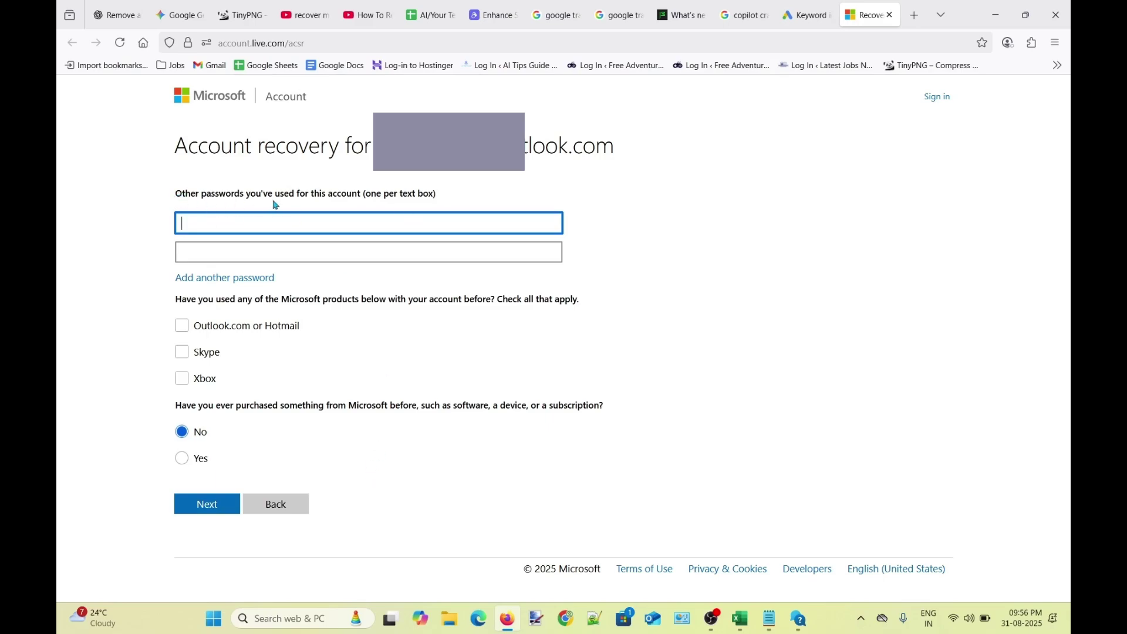
Enter a previously used password, tick Outlook.com or Hotmail, and submit
left_click_drag(180, 195, 435, 194)
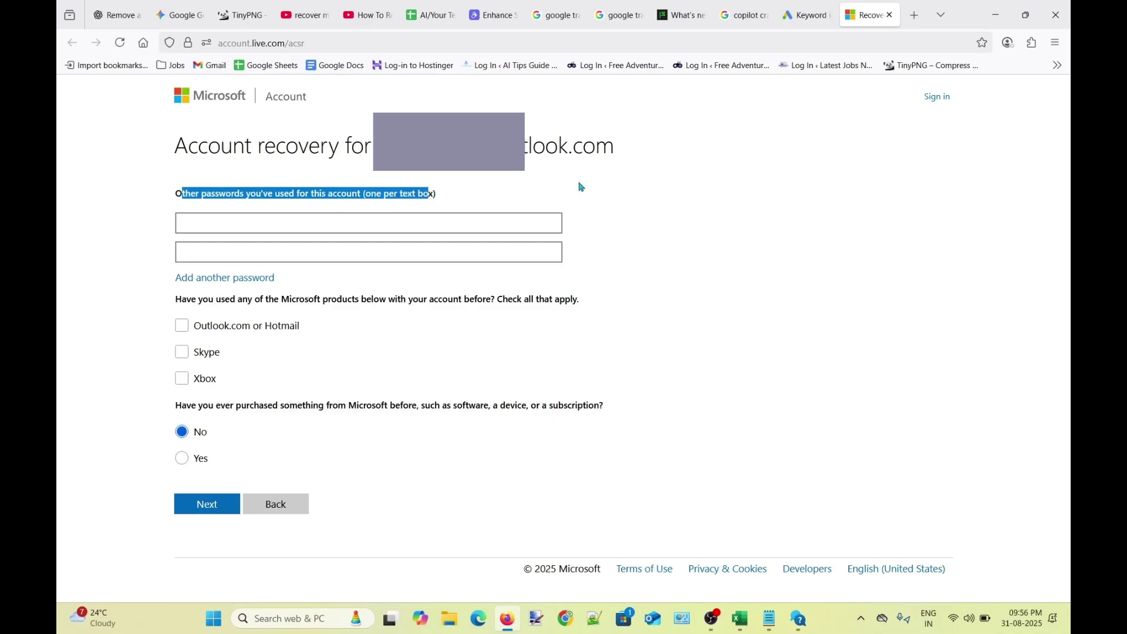
left_click(581, 187)
left_click(384, 222)
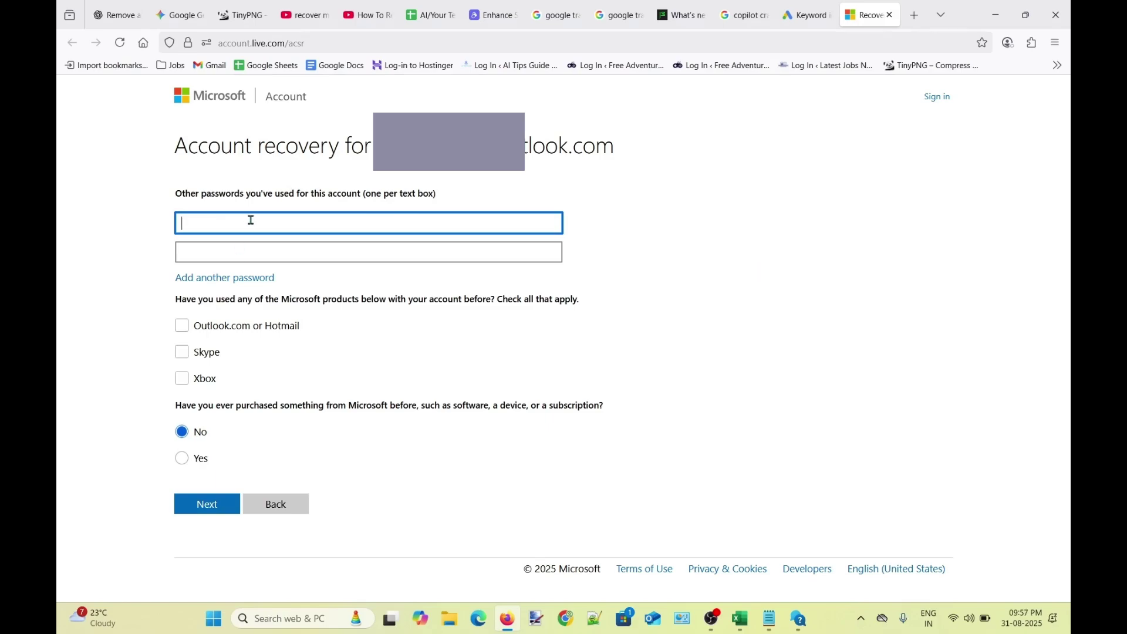
type("•••••••")
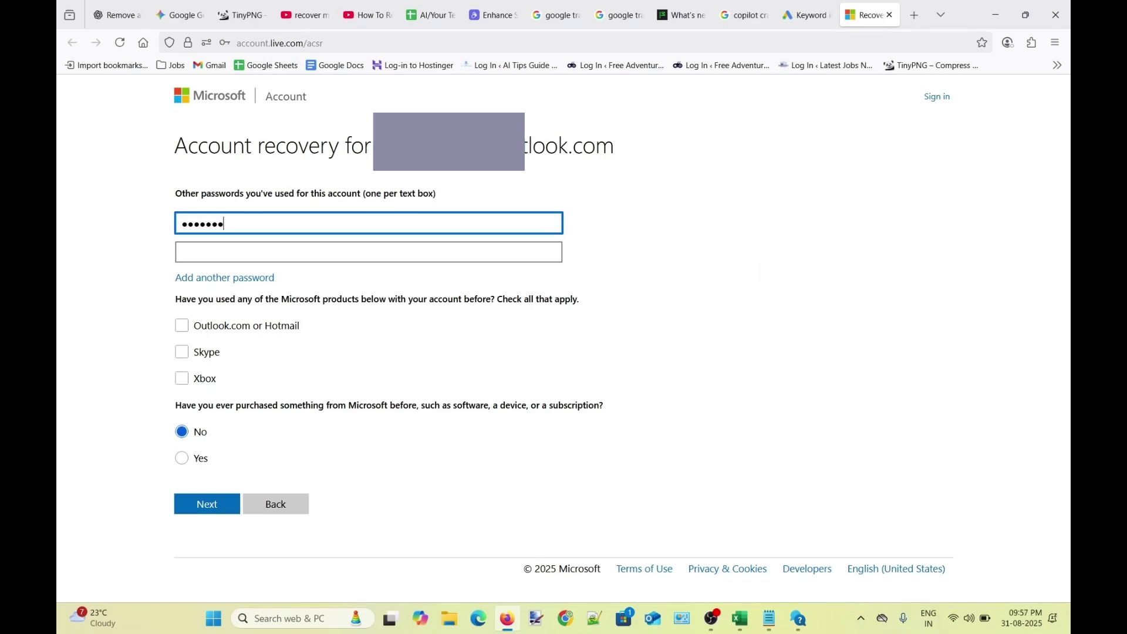
type("••••••••••")
left_click(217, 329)
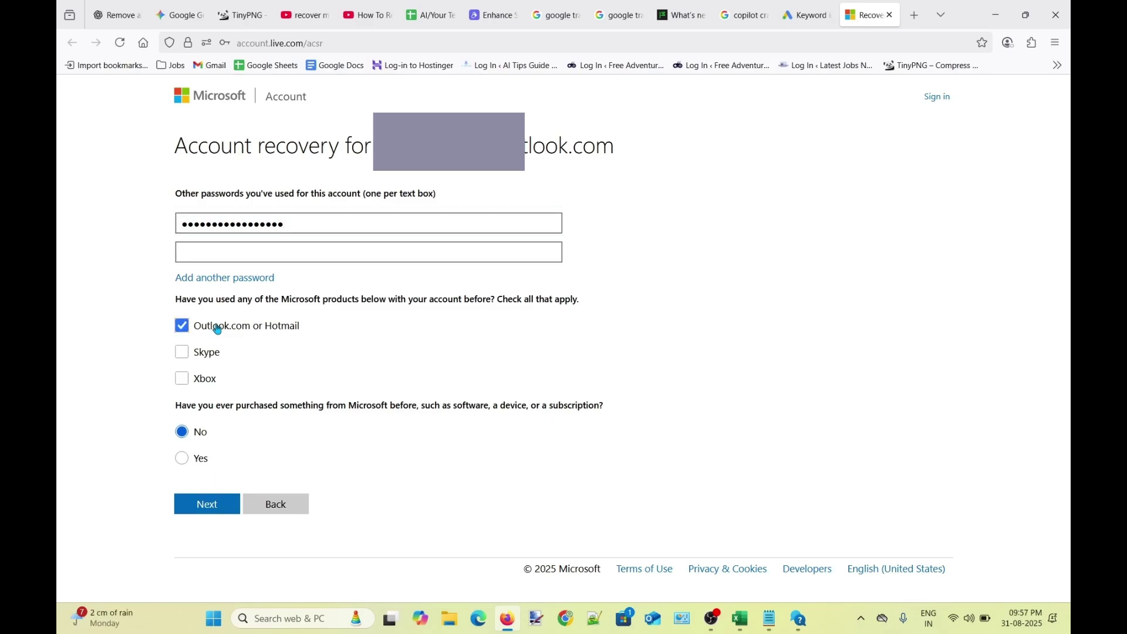
left_click(216, 512)
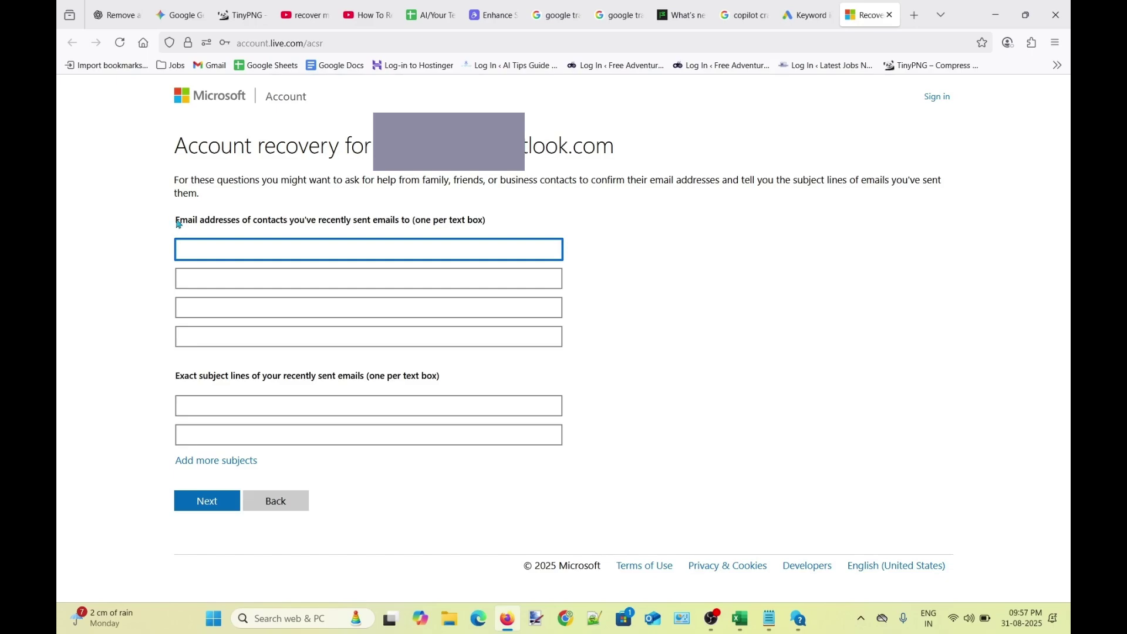
Leave the recent-contact email and subject-line boxes blank and submit the recovery request
left_click_drag(179, 224, 511, 226)
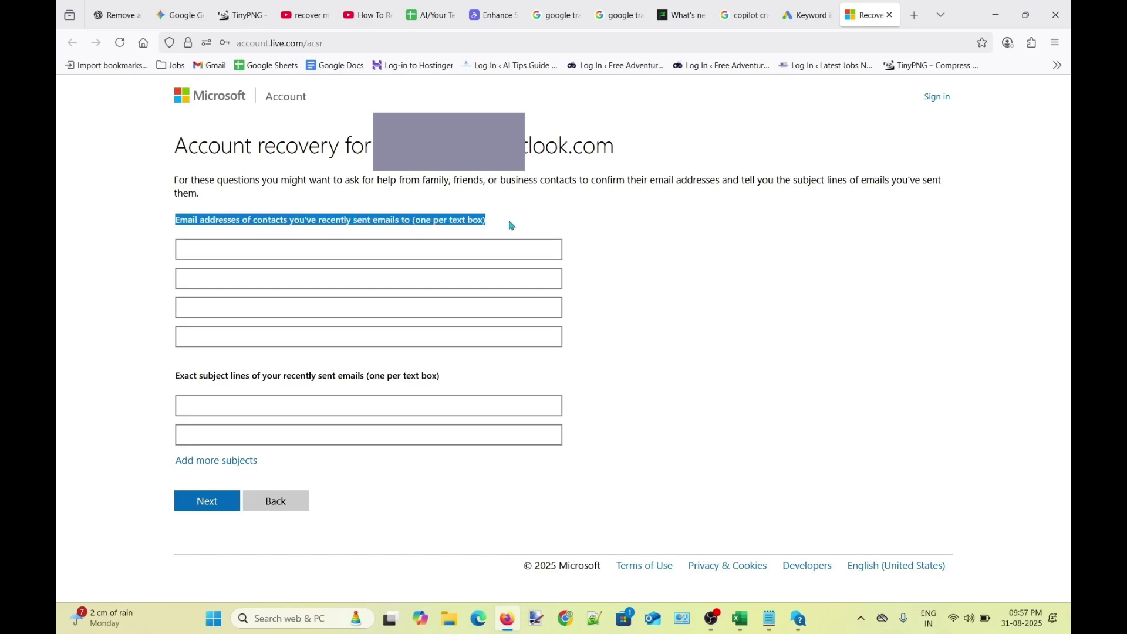
left_click(648, 243)
left_click(436, 255)
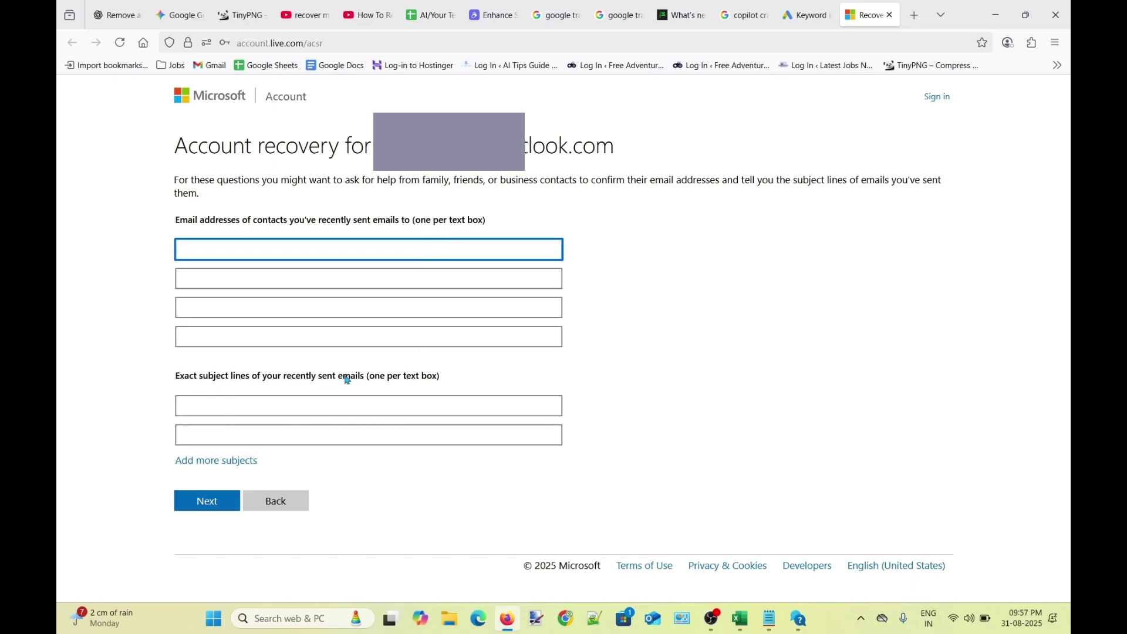
left_click(280, 409)
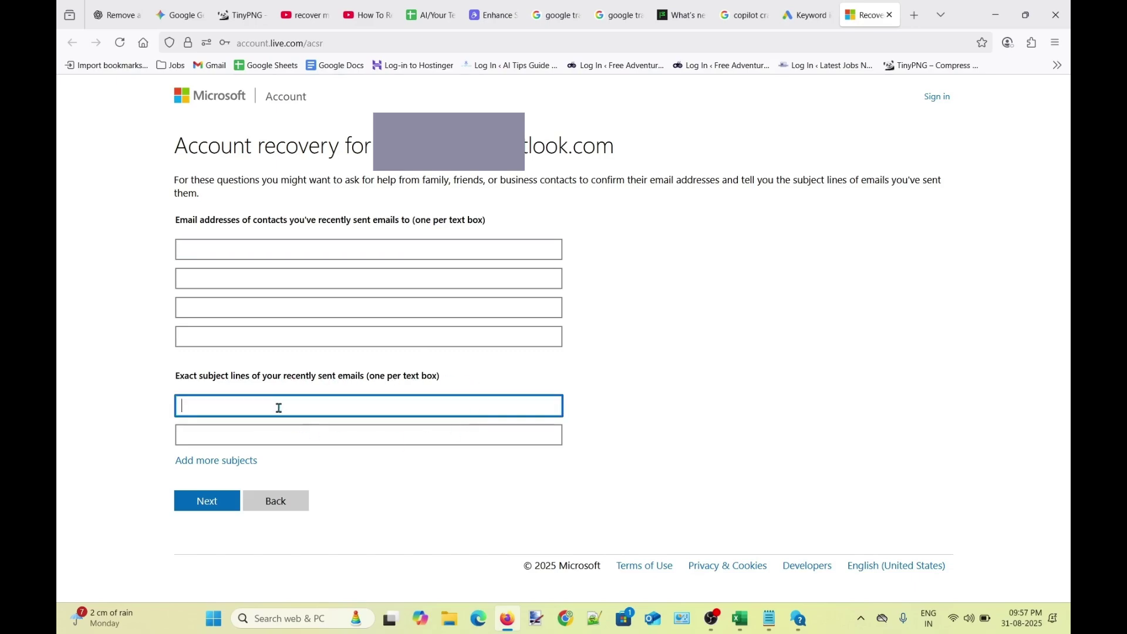
left_click(278, 438)
left_click(290, 406)
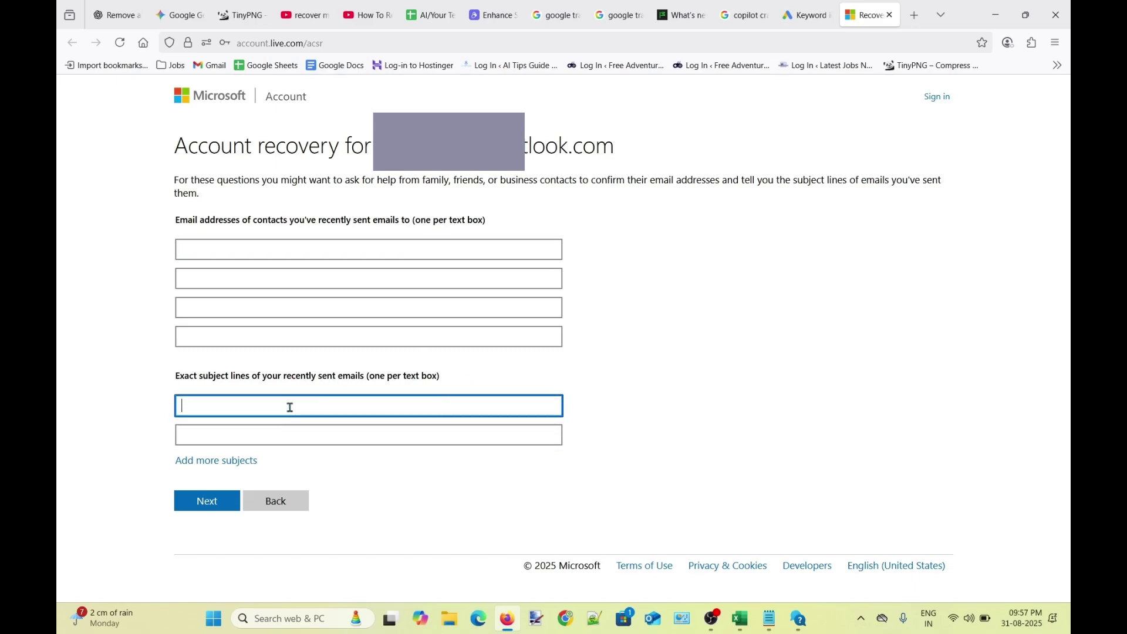
left_click(508, 387)
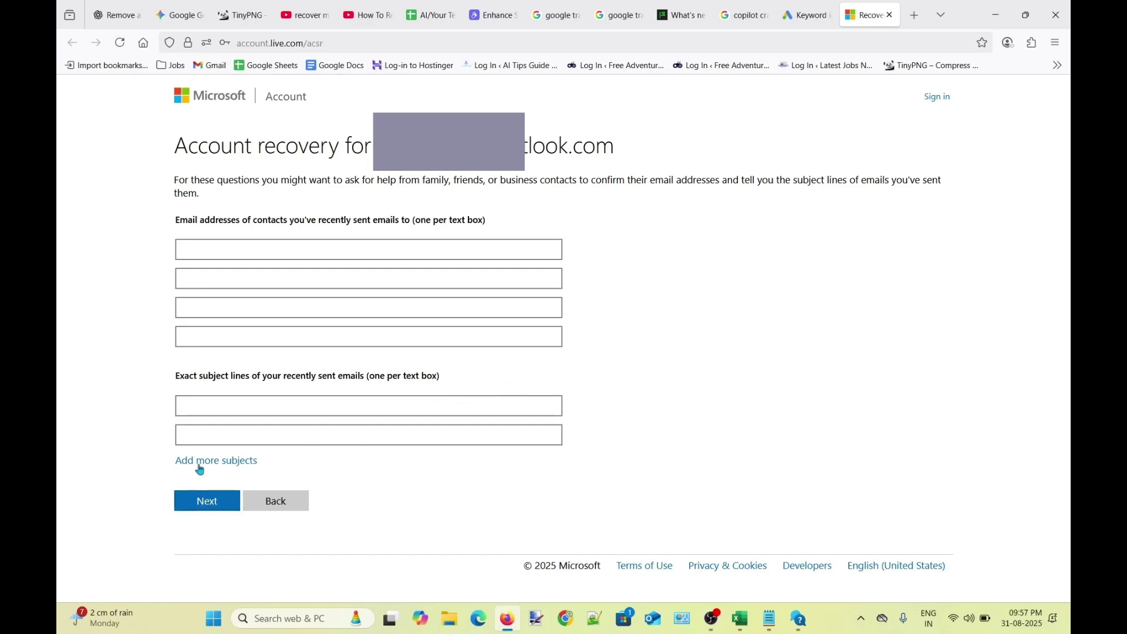
left_click(216, 506)
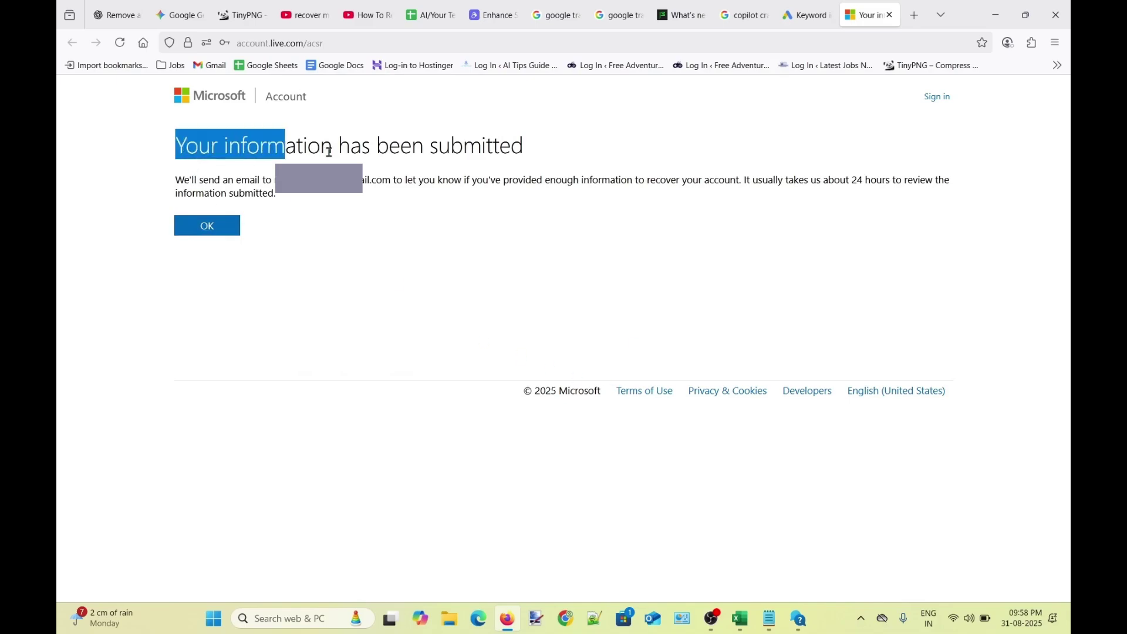
Dismiss the submission notice and answer Yes in Get Help that the form was submitted
left_click_drag(180, 147, 568, 154)
left_click(593, 149)
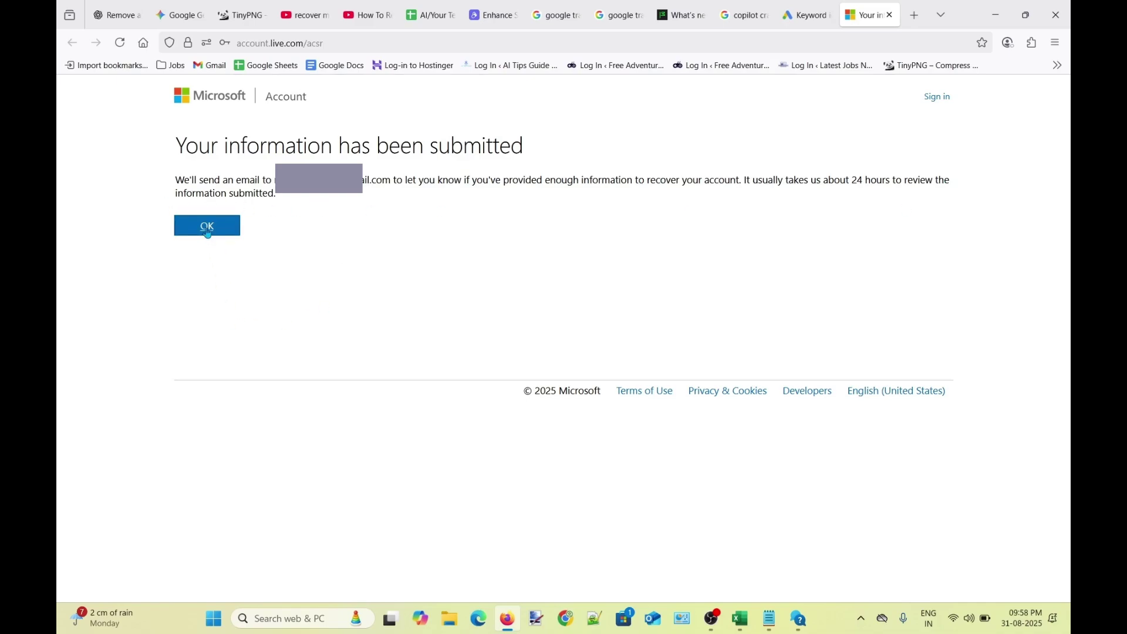
left_click(208, 233)
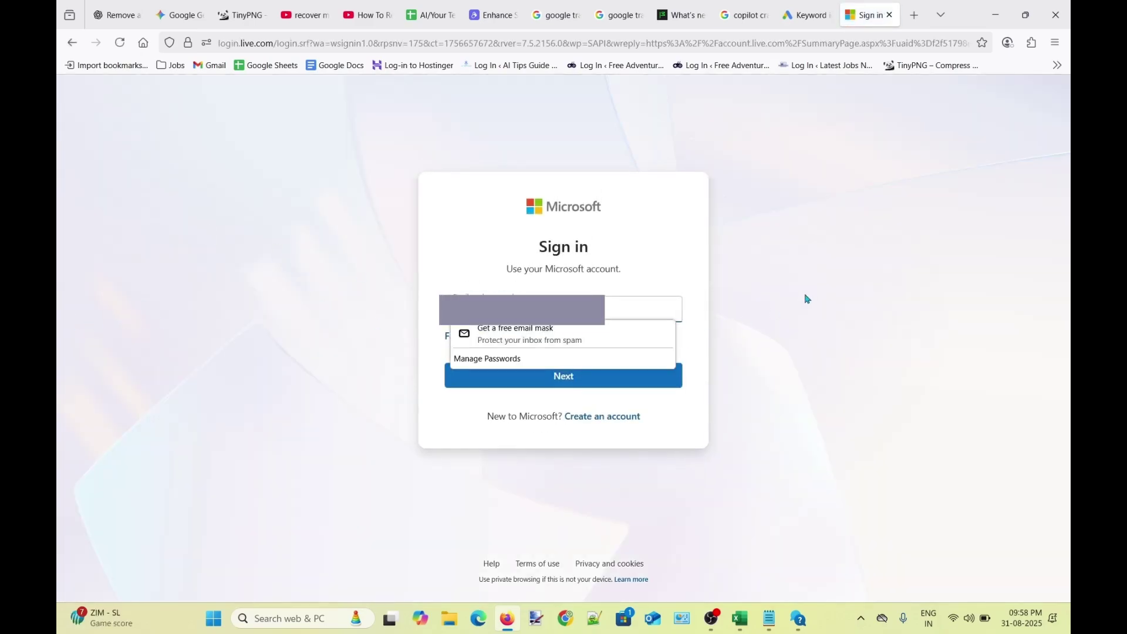
left_click(799, 619)
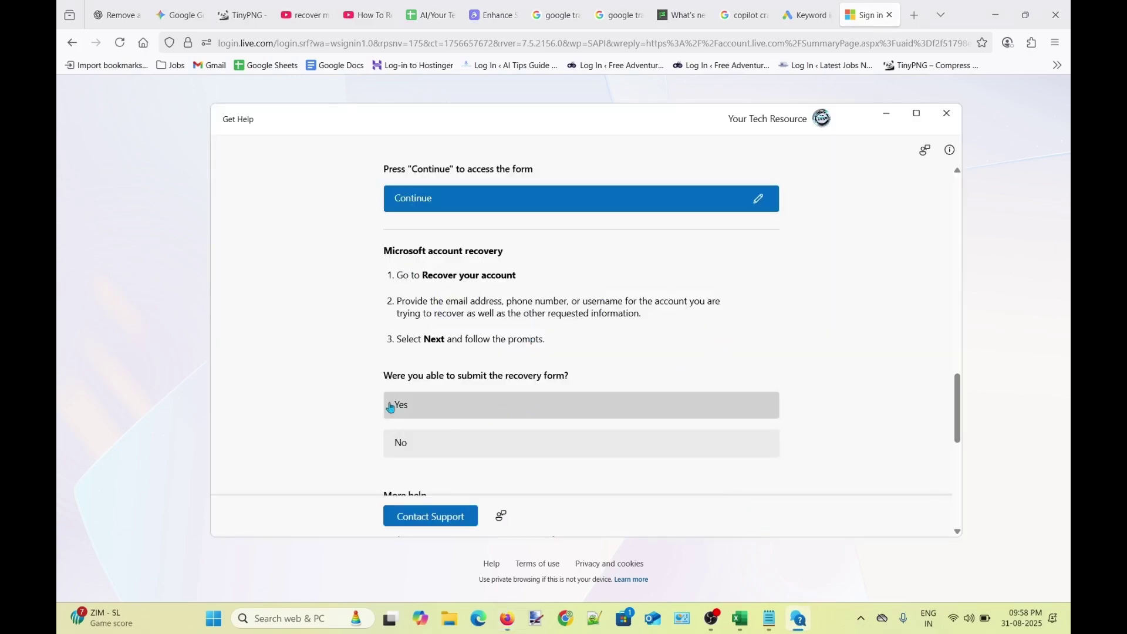
left_click(655, 416)
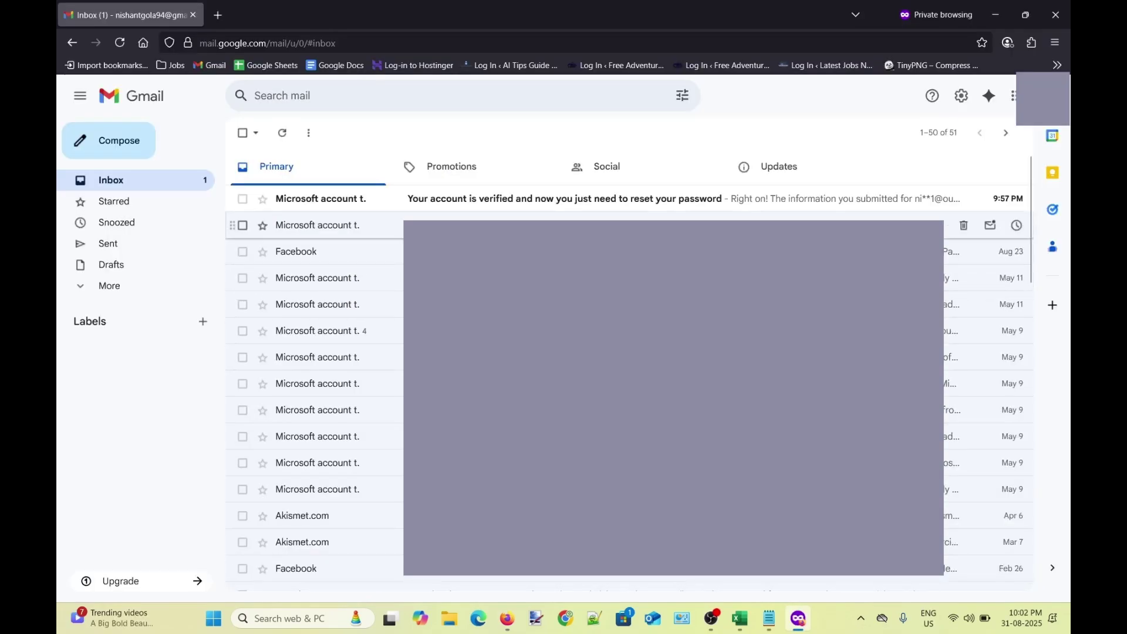
mouse_move(616, 199)
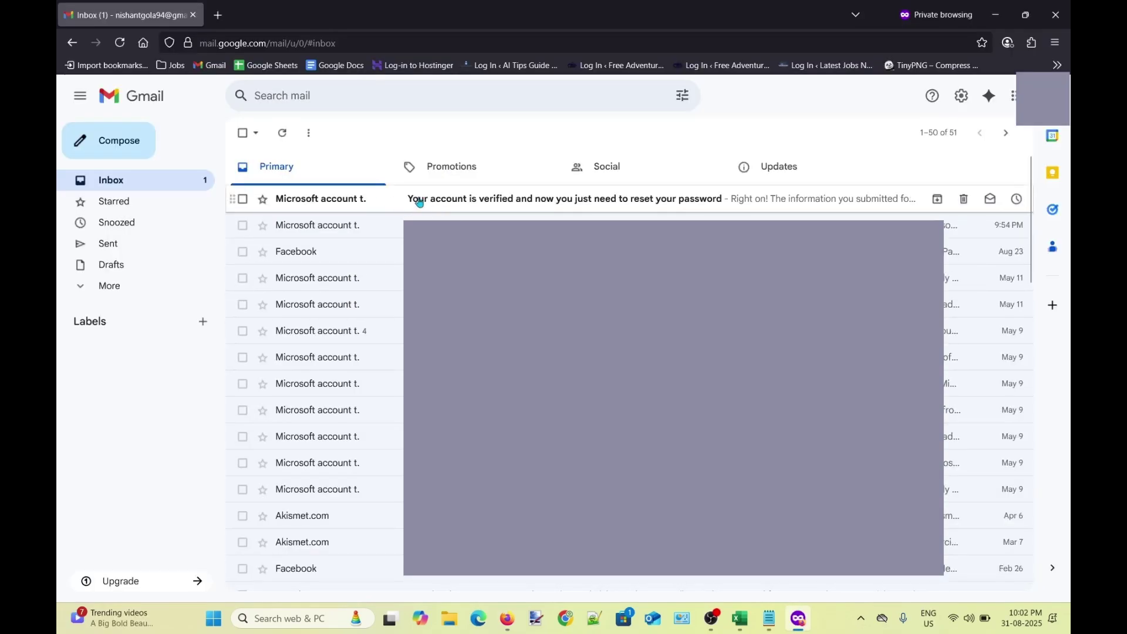
Open the 'Your account is verified' email and review its password-reset instructions
left_click(640, 205)
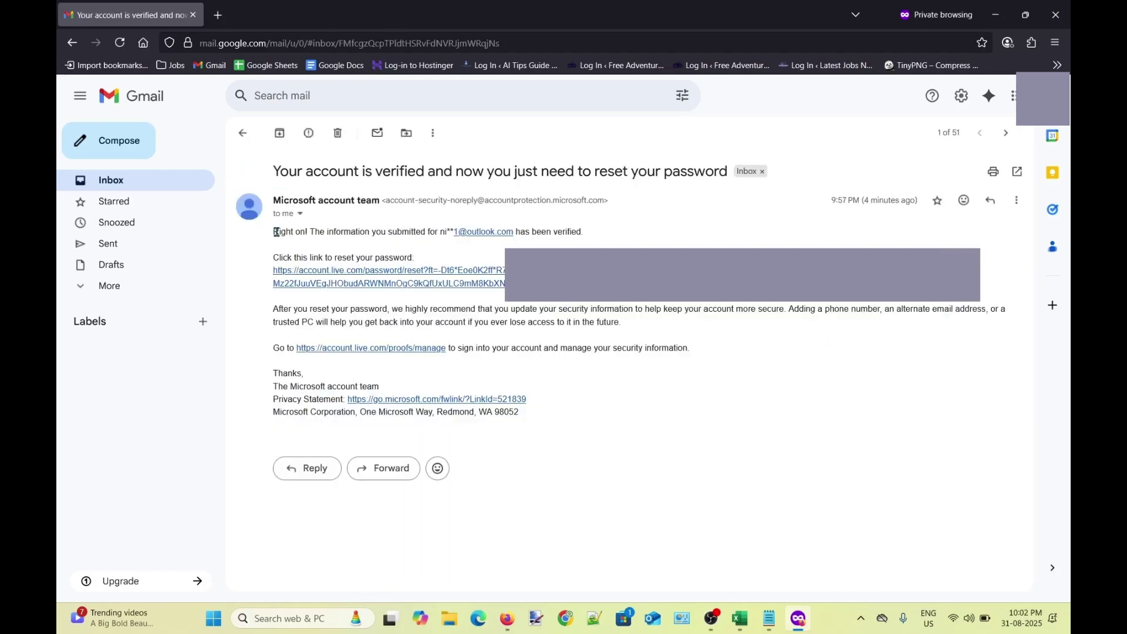
left_click_drag(275, 234, 604, 232)
left_click(604, 233)
left_click_drag(275, 257, 426, 264)
left_click(437, 264)
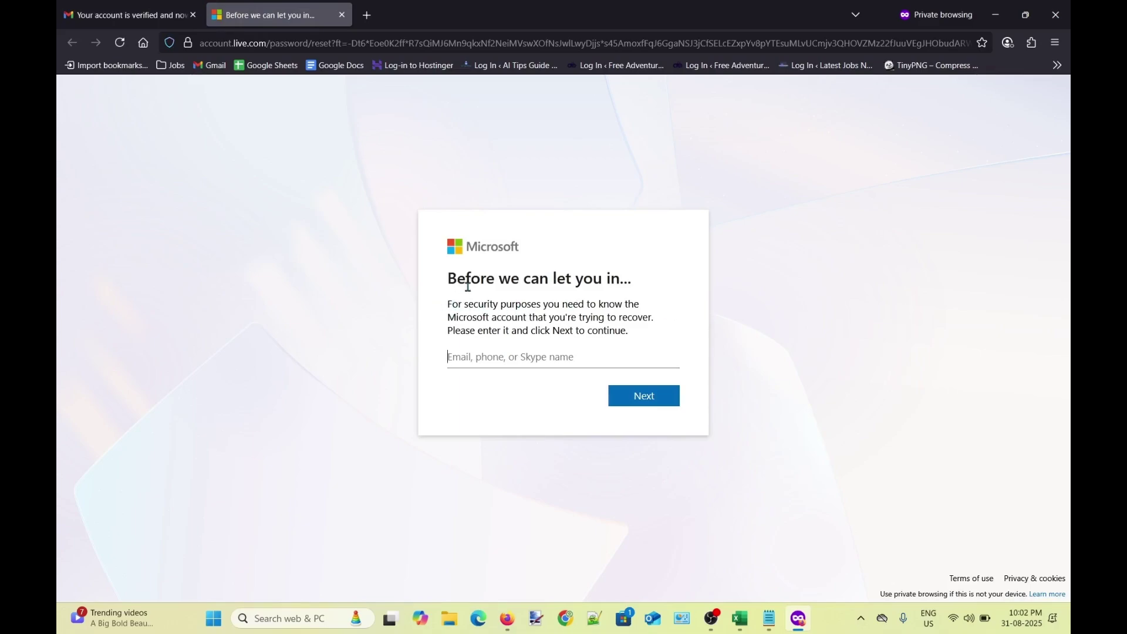
Confirm the account email being recovered and continue
left_click_drag(566, 304, 627, 305)
left_click(479, 324)
left_click(531, 360)
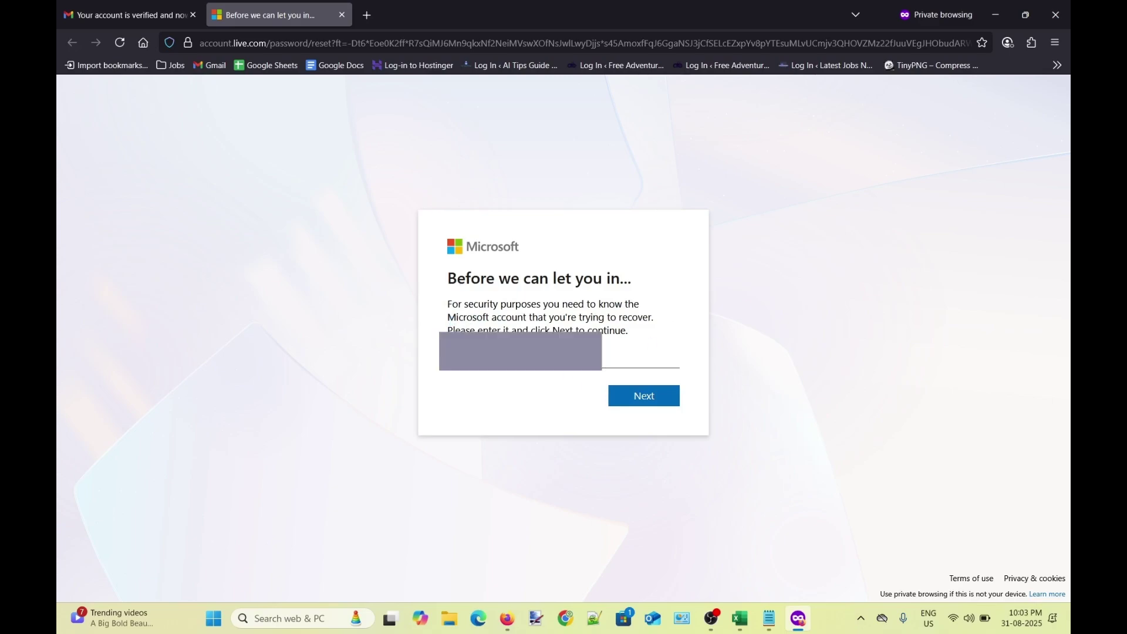
key("Return")
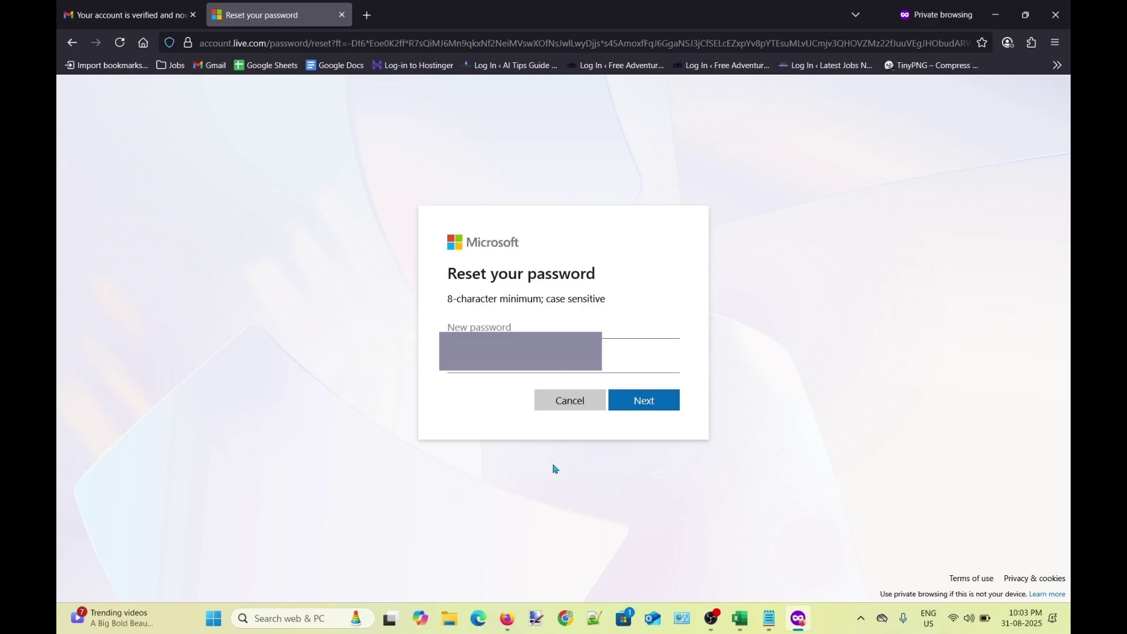
Enter the new password twice and submit it
type("xxxxxxx")
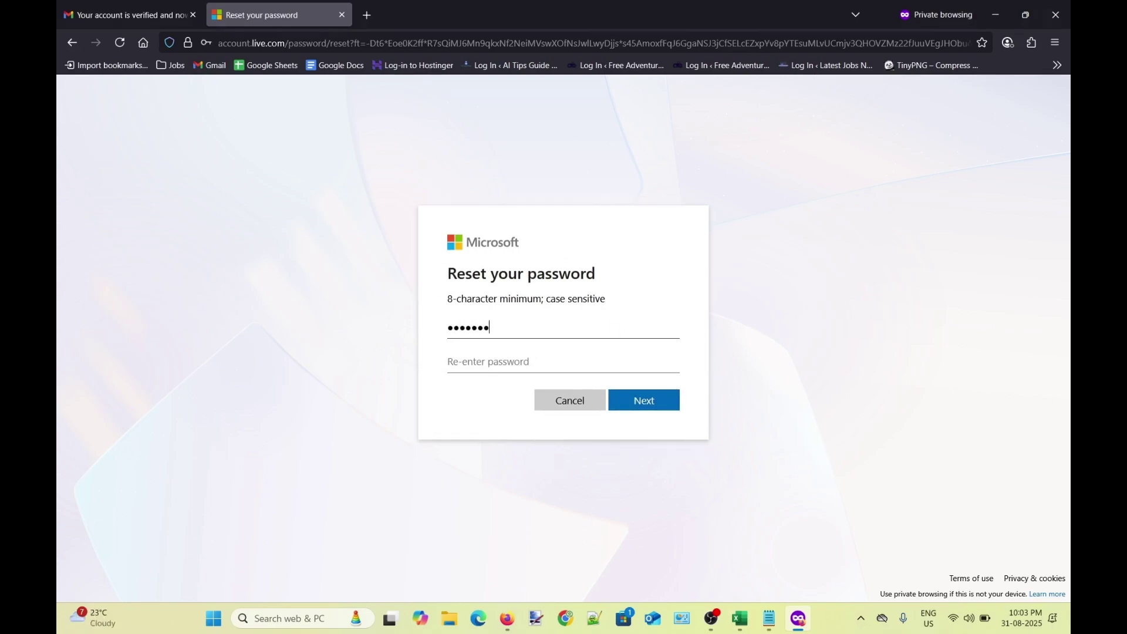
type("xxxxxxxxxxxxx")
key("Tab")
type("xxxxxxxx")
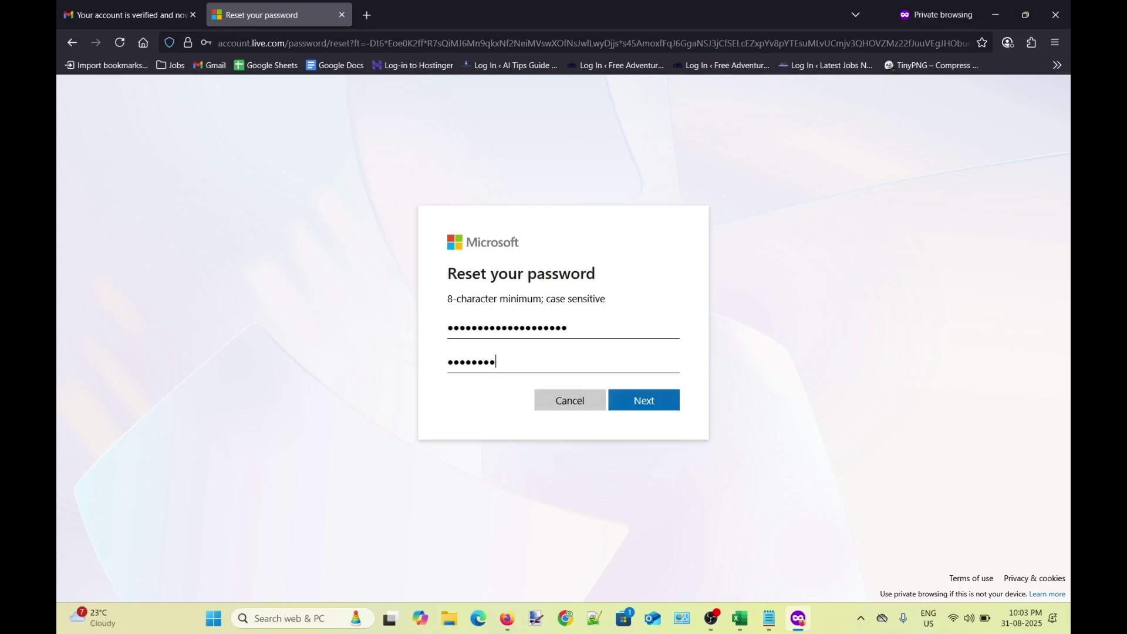
type("xxxxxxxxxxxx")
key("Tab")
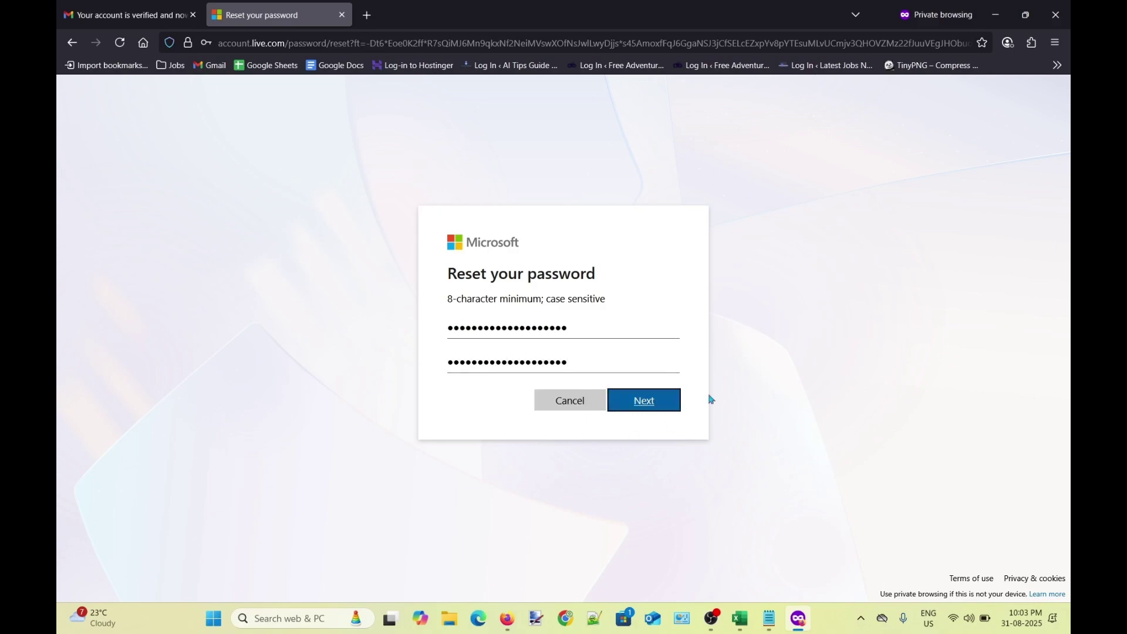
key("Return")
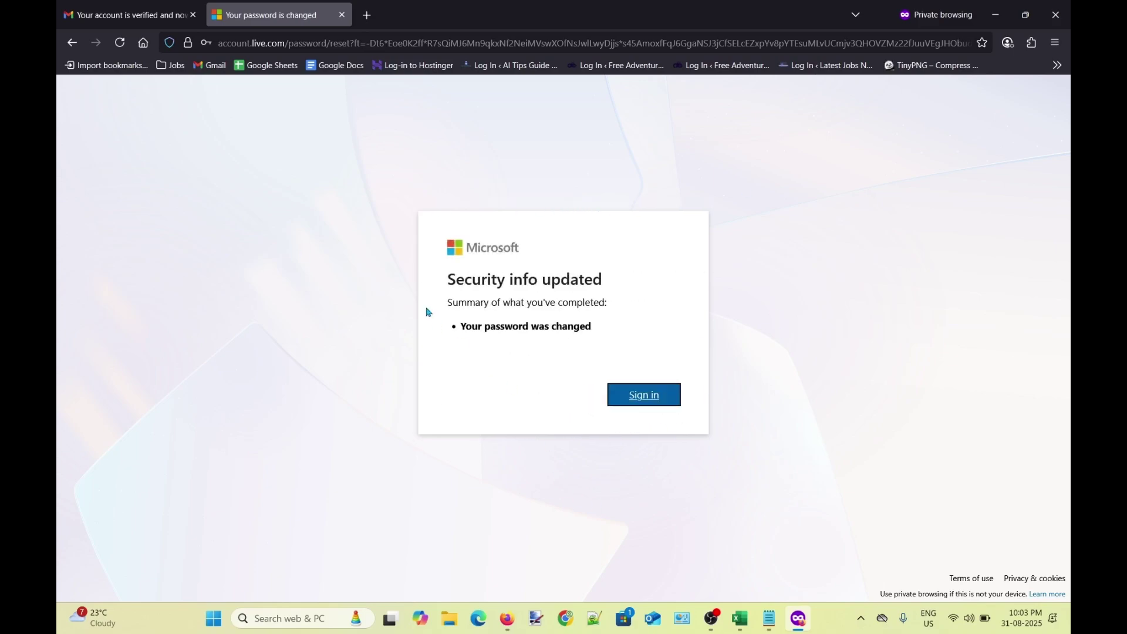
Sign in by completing the email with 'com' and entering the new password
left_click(465, 328)
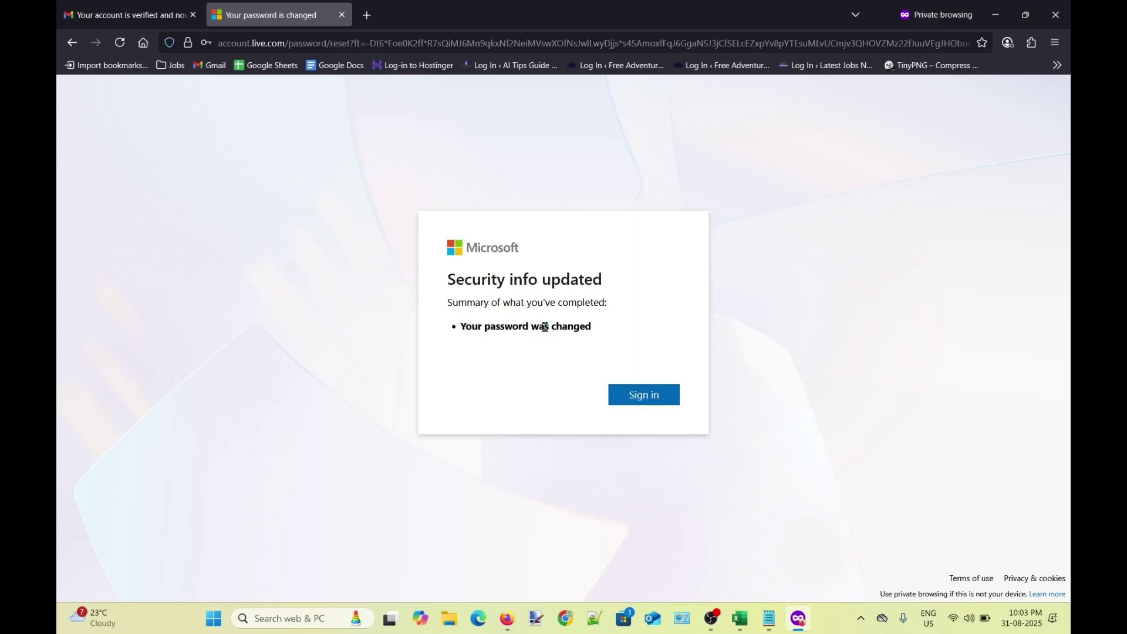
left_click_drag(463, 328, 593, 327)
left_click(654, 360)
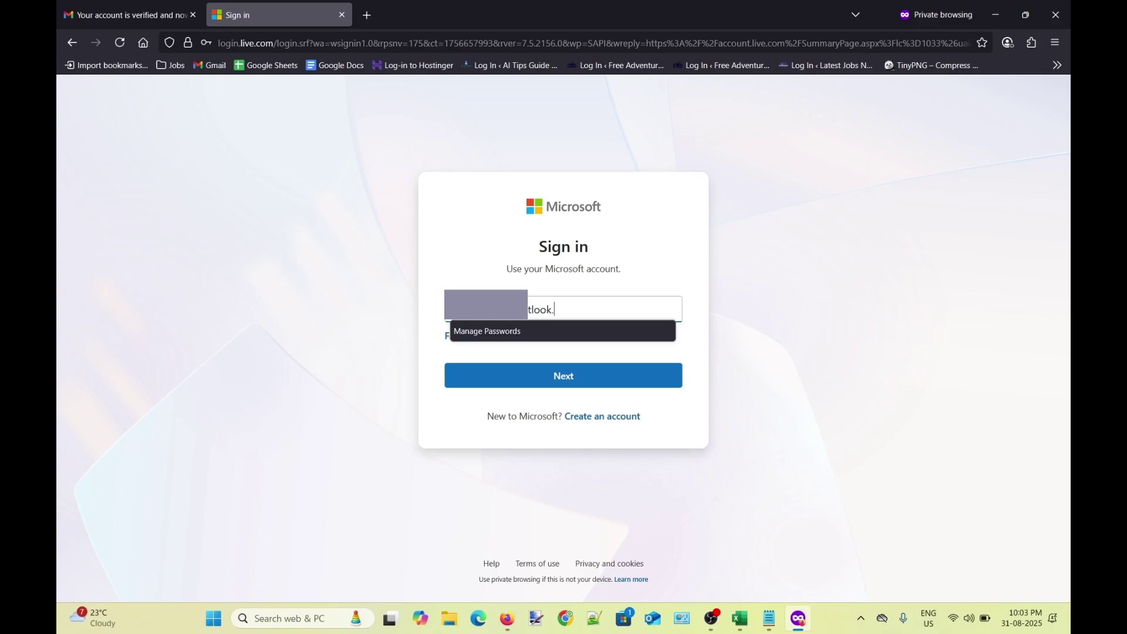
type("com")
key("Return")
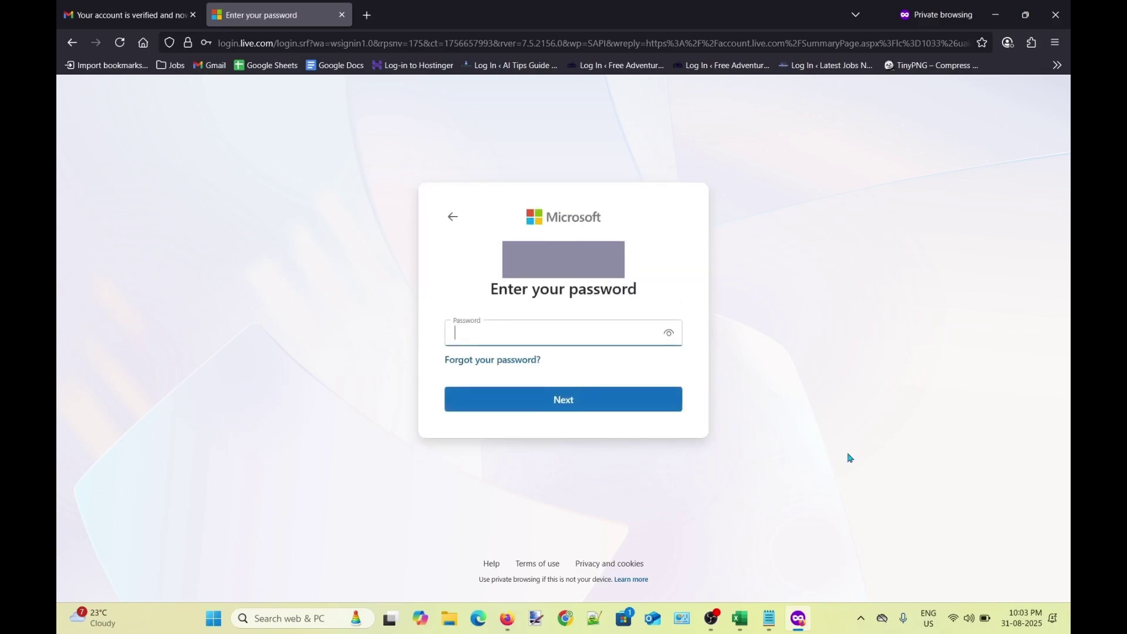
type("•••••••")
type("•••••••••••")
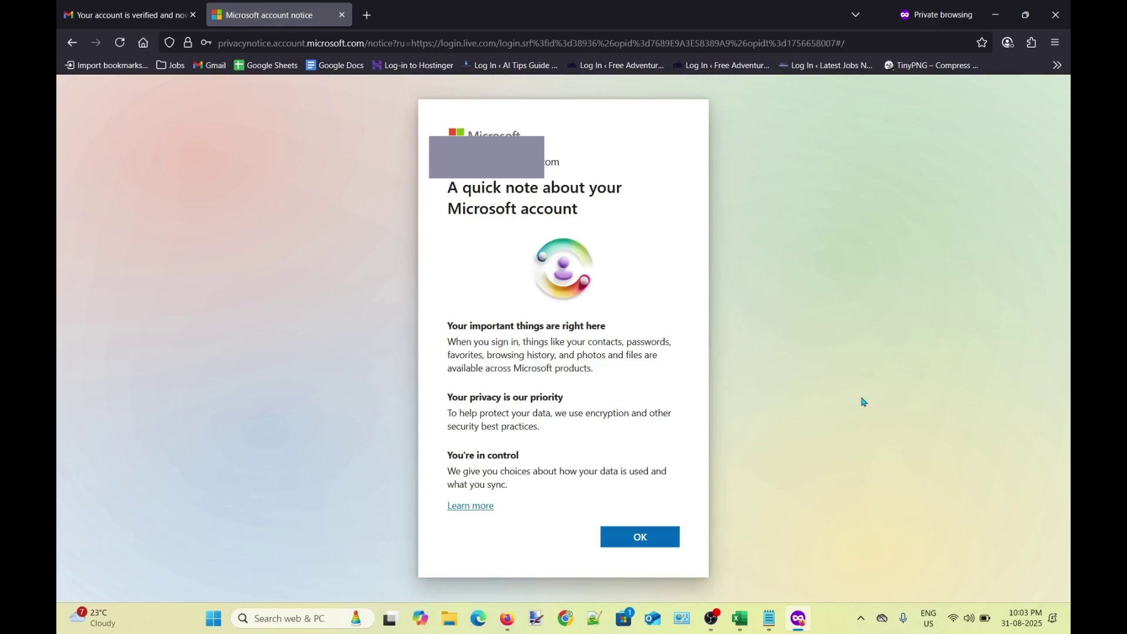
Accept the privacy notice and go to the Microsoft account home page
left_click(632, 529)
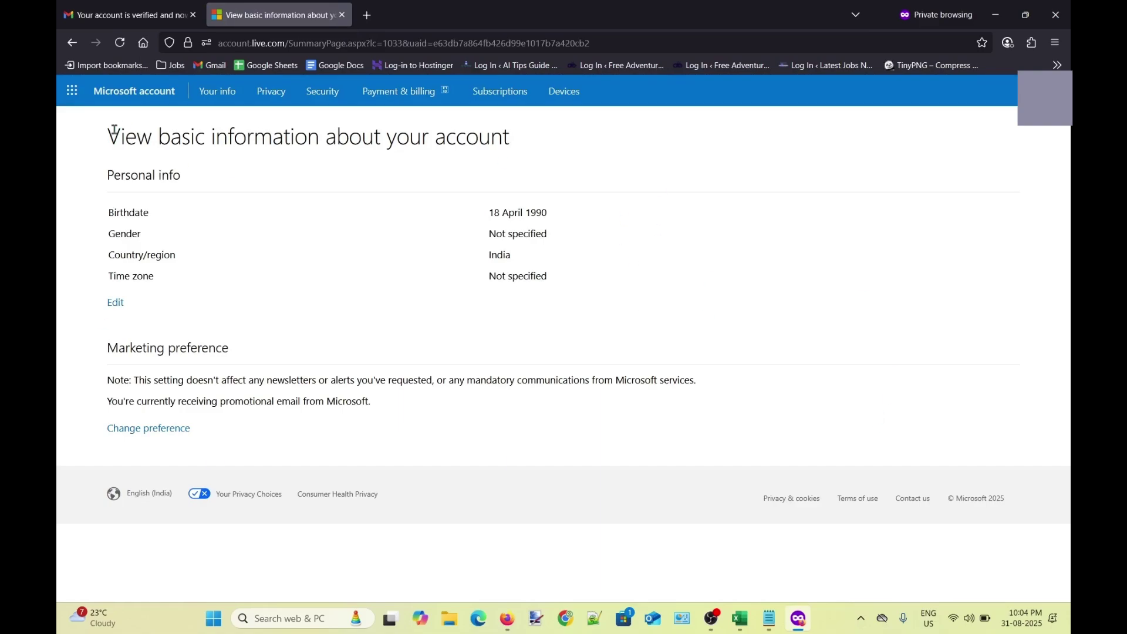
left_click(127, 98)
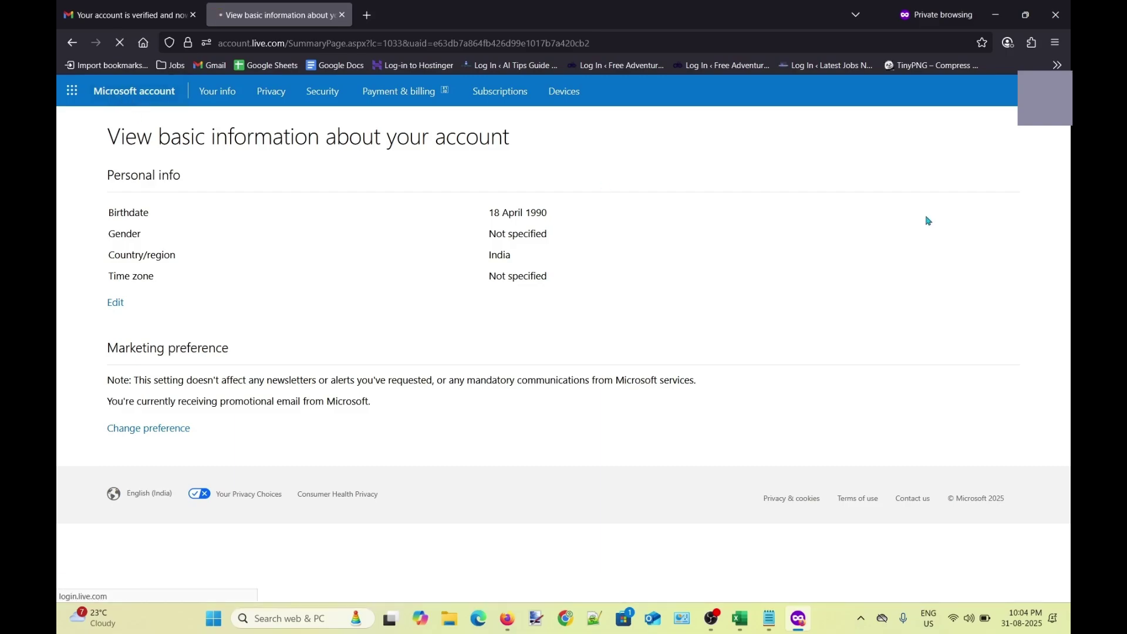